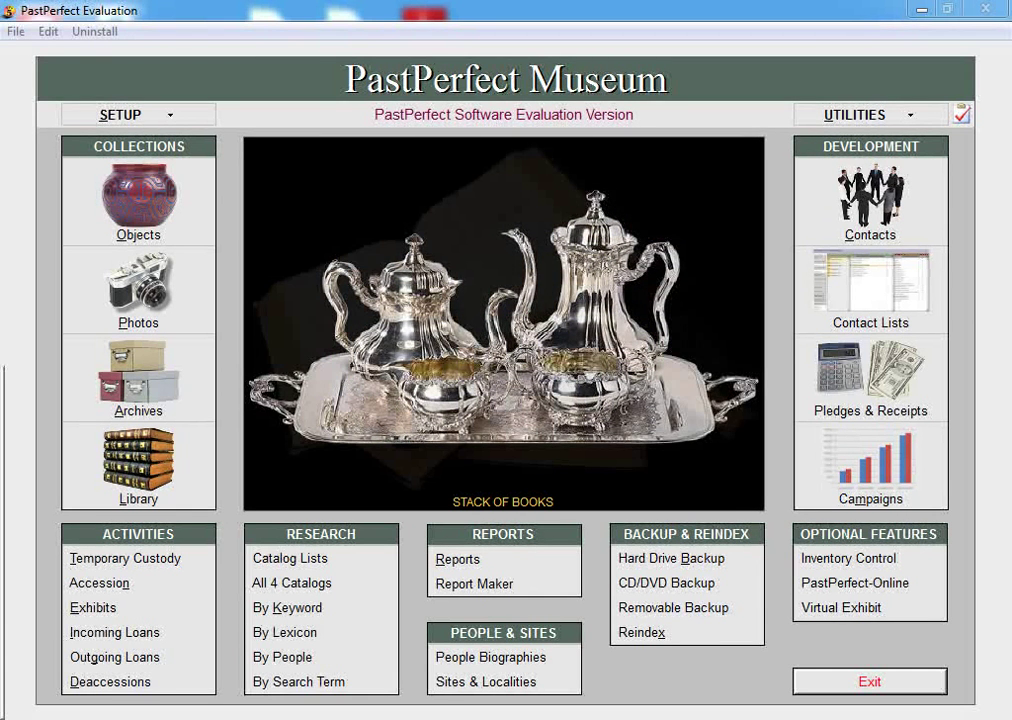
- View the lexicon classification of the Funnel record in the objects catalog, then return to the main menu
{"action": "left_click", "coordinate": [151, 214]}
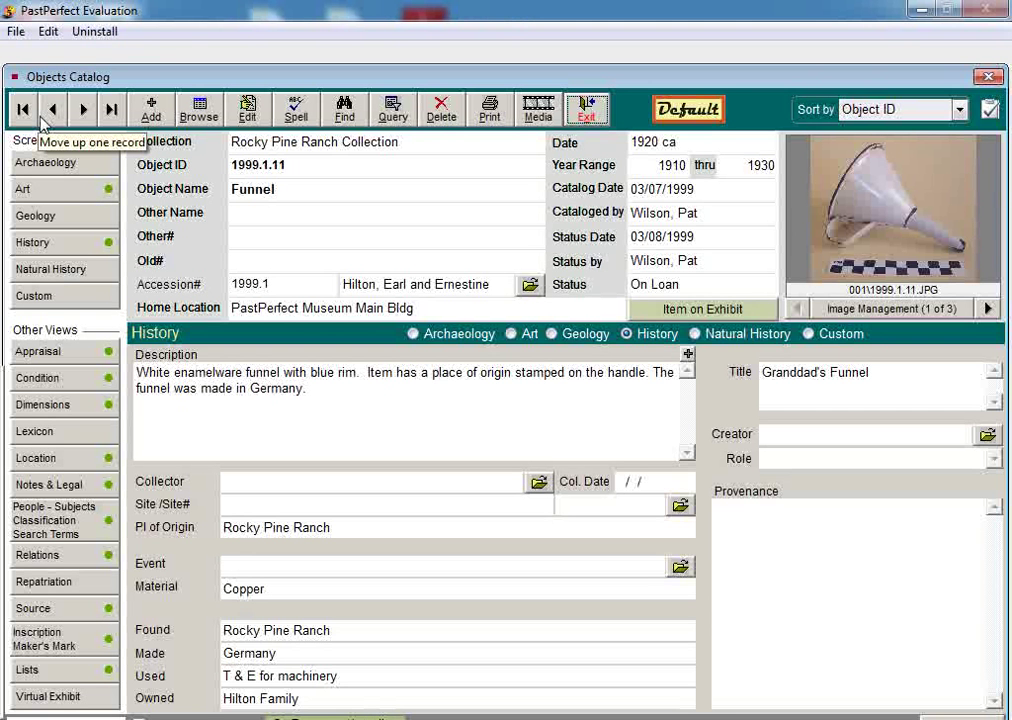
{"action": "left_click", "coordinate": [35, 431]}
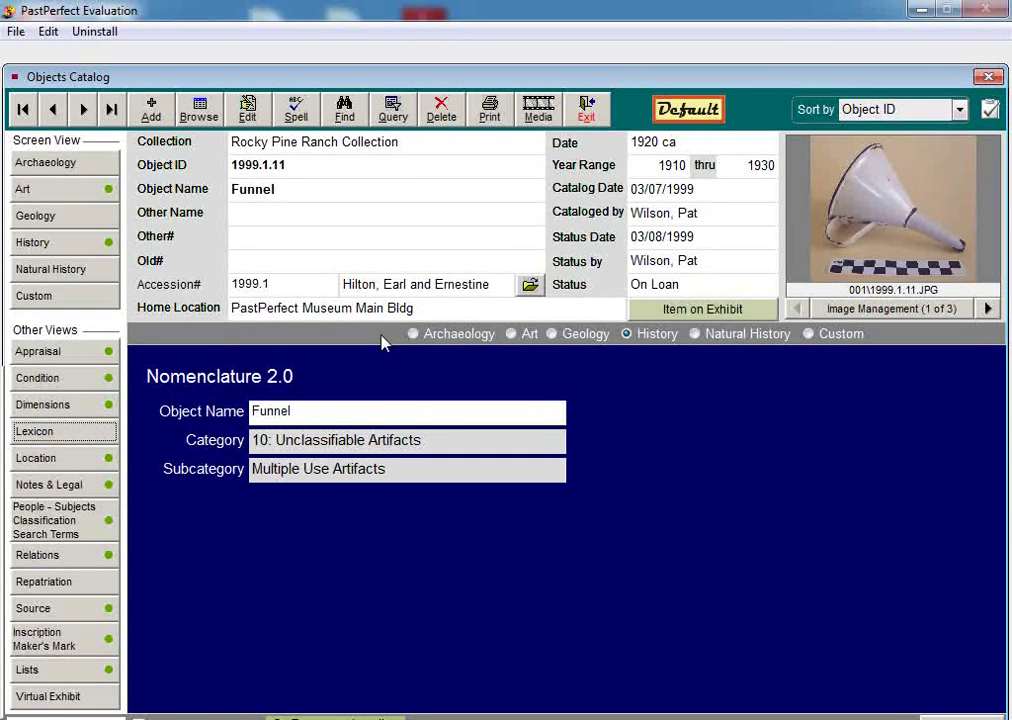
{"action": "left_click", "coordinate": [586, 110]}
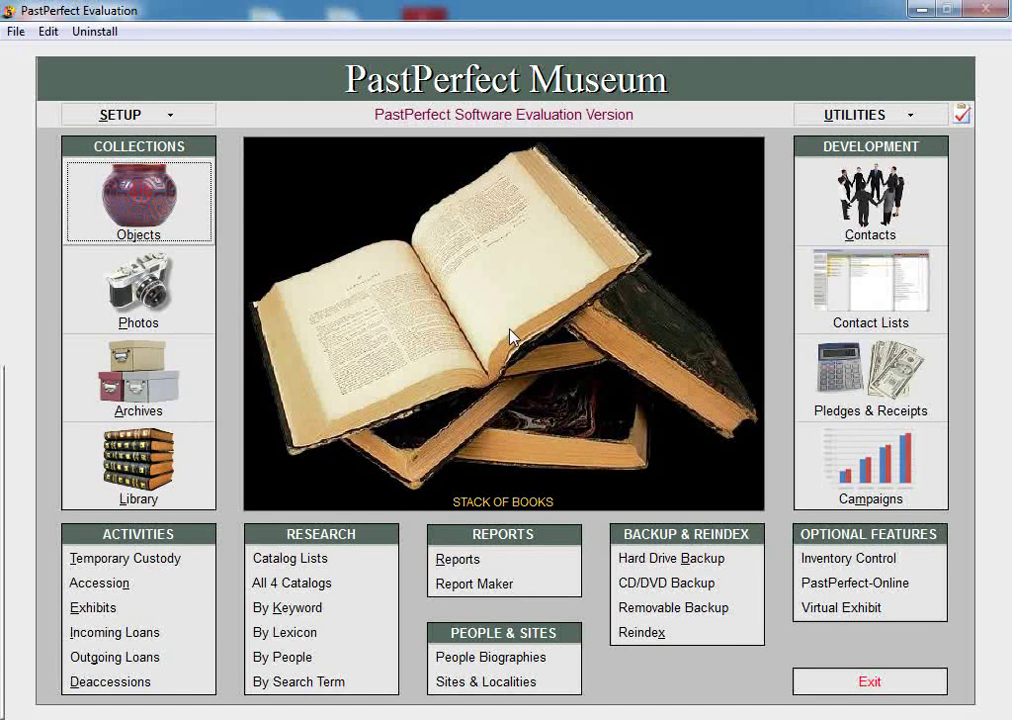
- Back up the museum data to the hard drive and return to the main menu
{"action": "left_click", "coordinate": [662, 565]}
{"action": "left_click", "coordinate": [657, 303]}
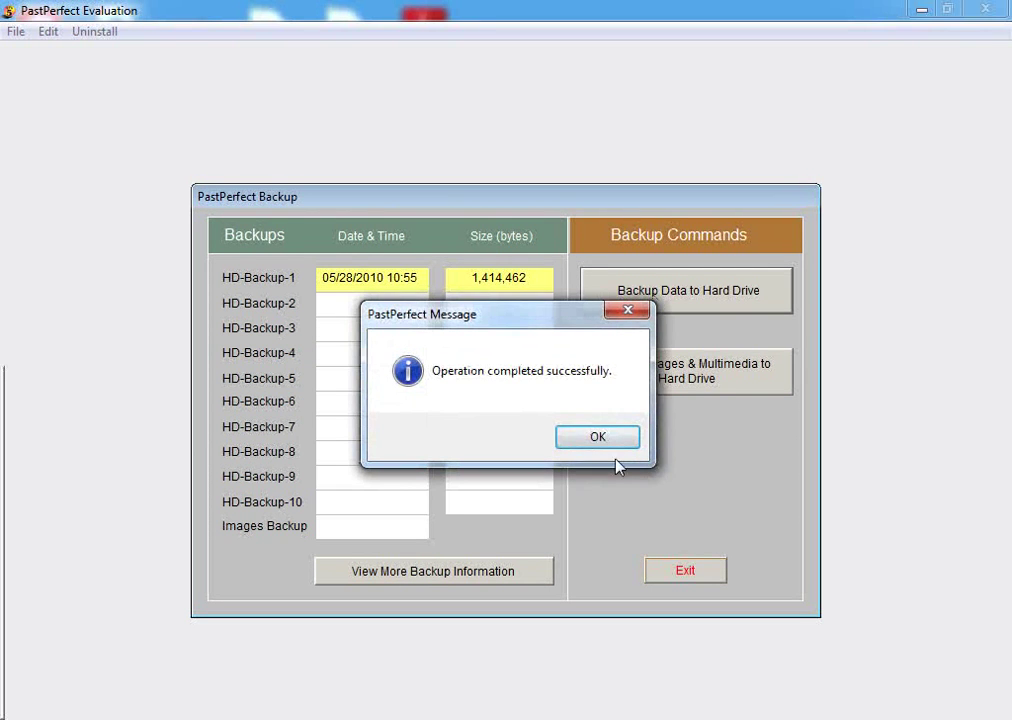
{"action": "left_click", "coordinate": [606, 446]}
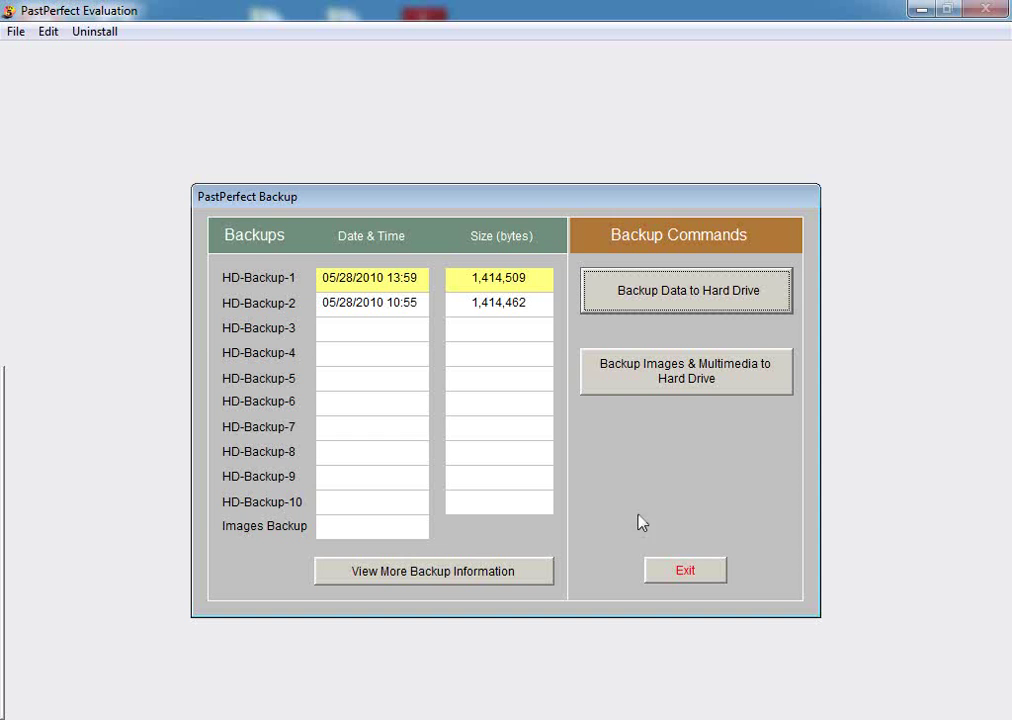
{"action": "left_click", "coordinate": [683, 571]}
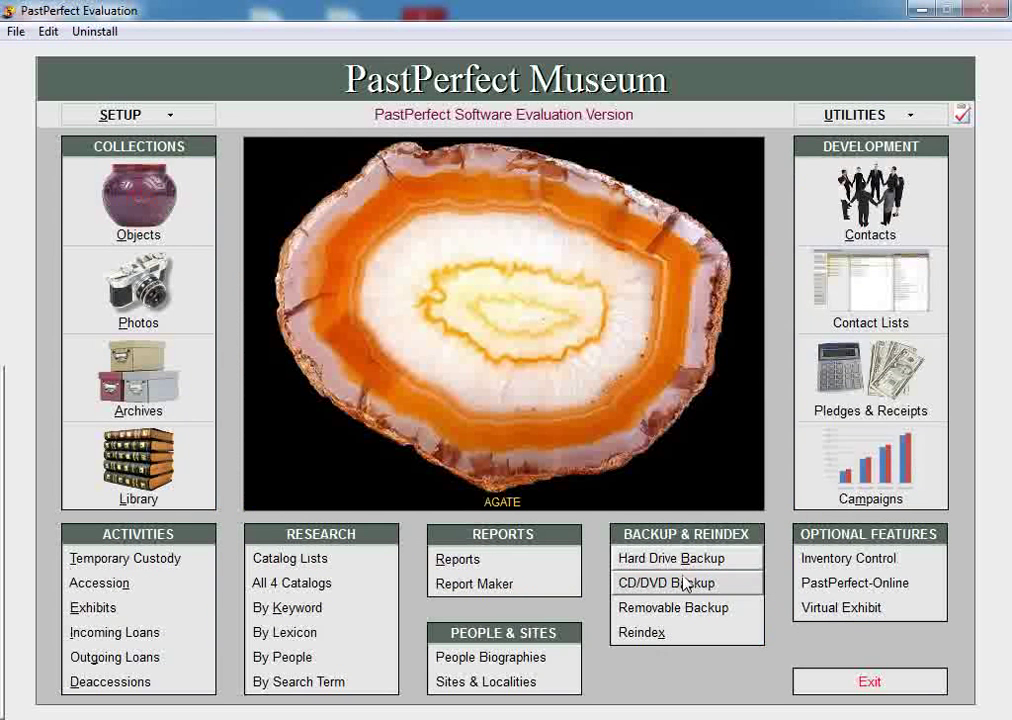
- Set the lexicon nomenclature version to 3.0 in the system-wide parameters and acknowledge the change
{"action": "left_click", "coordinate": [132, 115]}
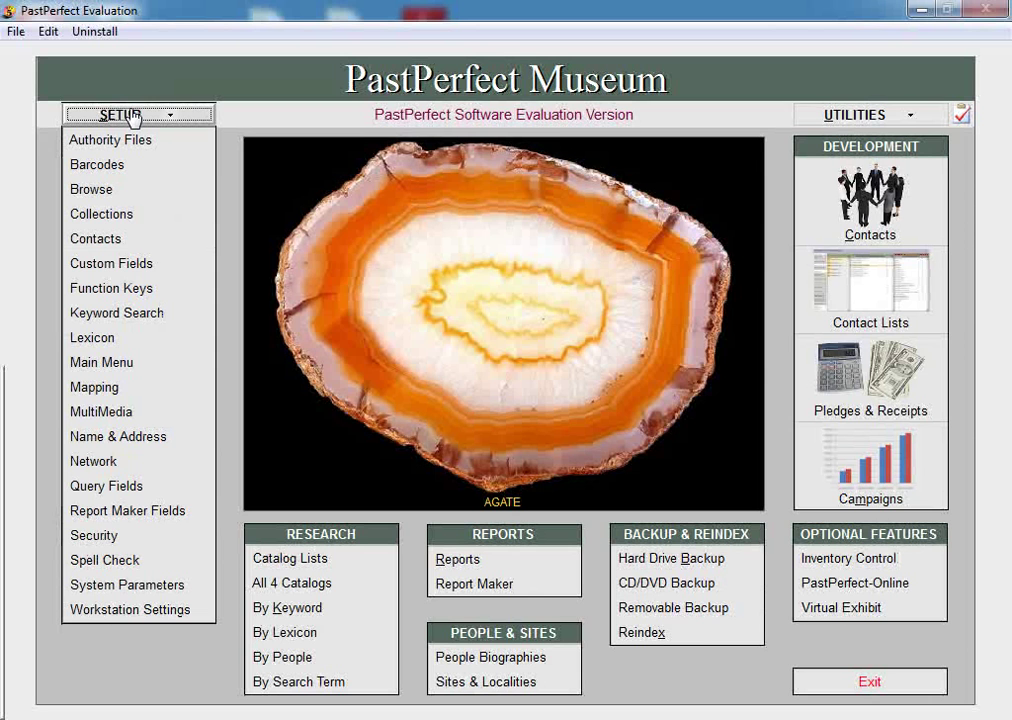
{"action": "left_click", "coordinate": [138, 585]}
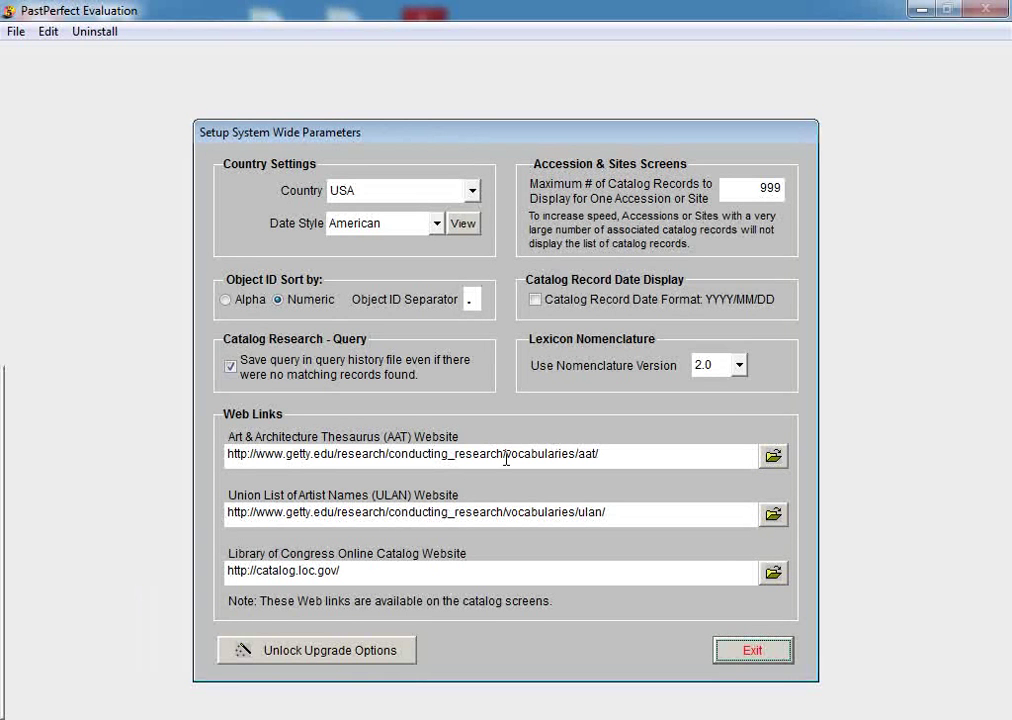
{"action": "left_click", "coordinate": [743, 370]}
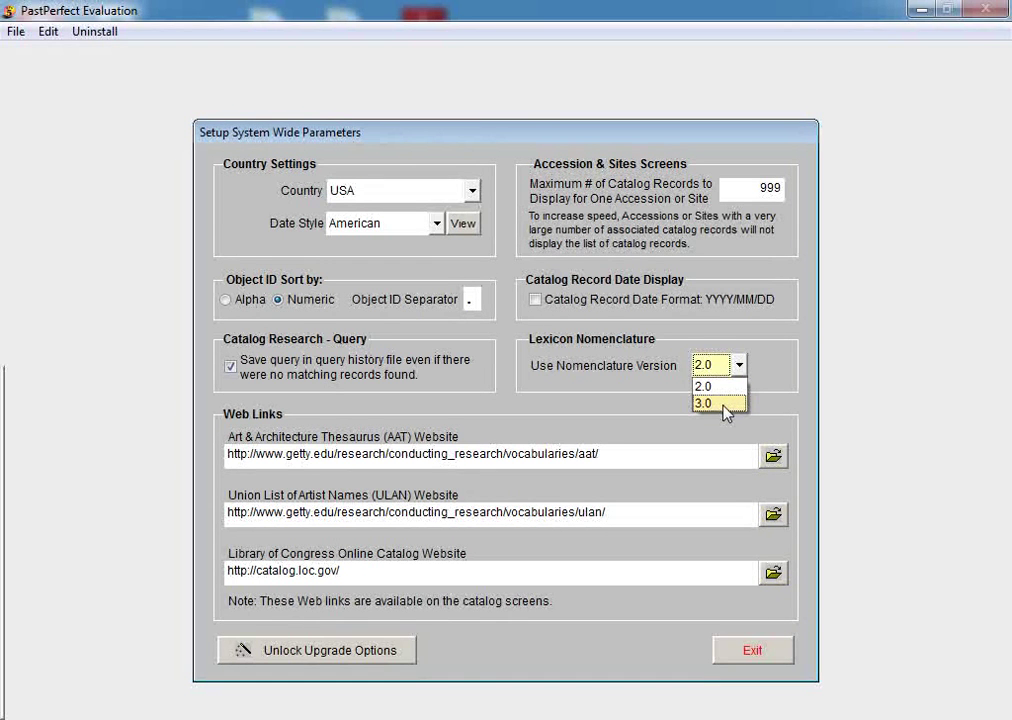
{"action": "left_click", "coordinate": [723, 404]}
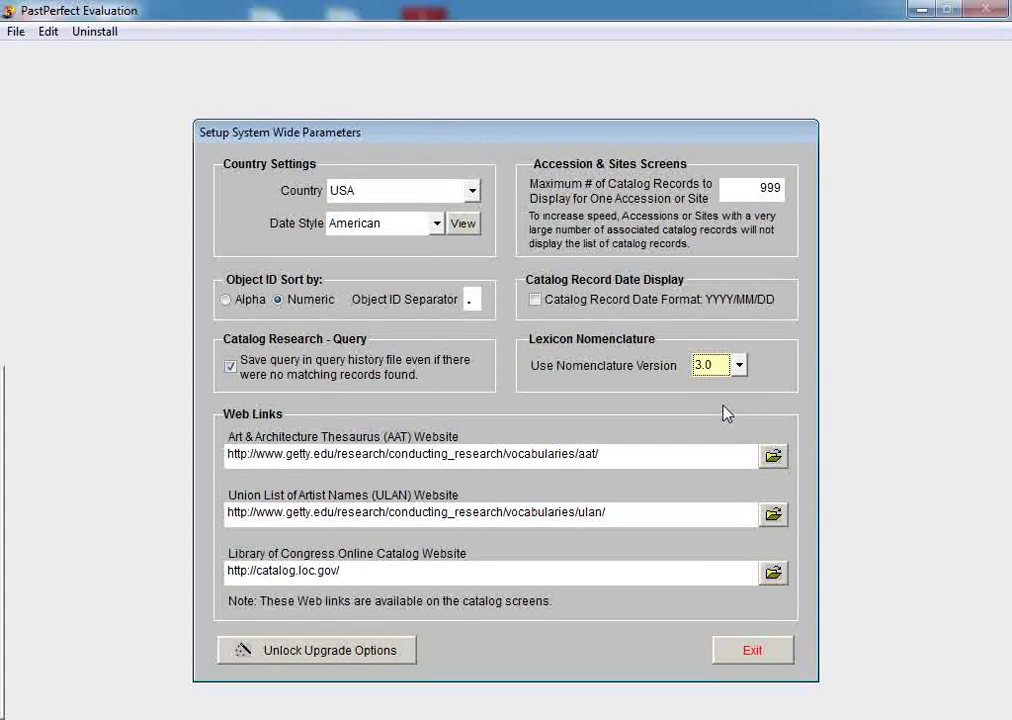
{"action": "left_click", "coordinate": [764, 654]}
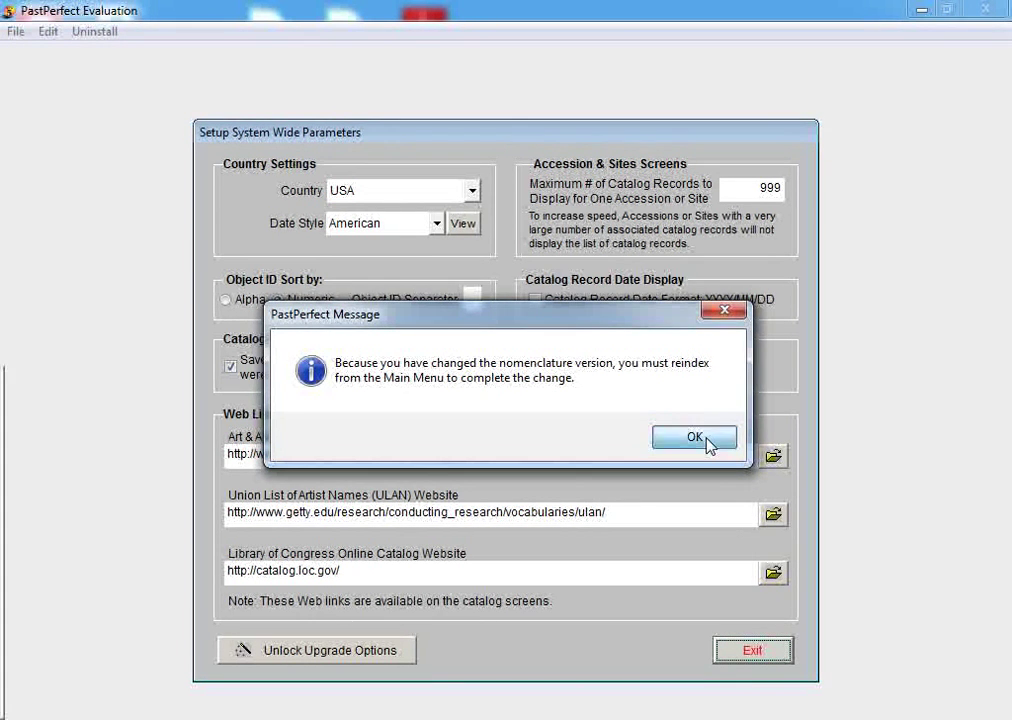
{"action": "left_click", "coordinate": [695, 438]}
{"action": "left_click", "coordinate": [707, 441]}
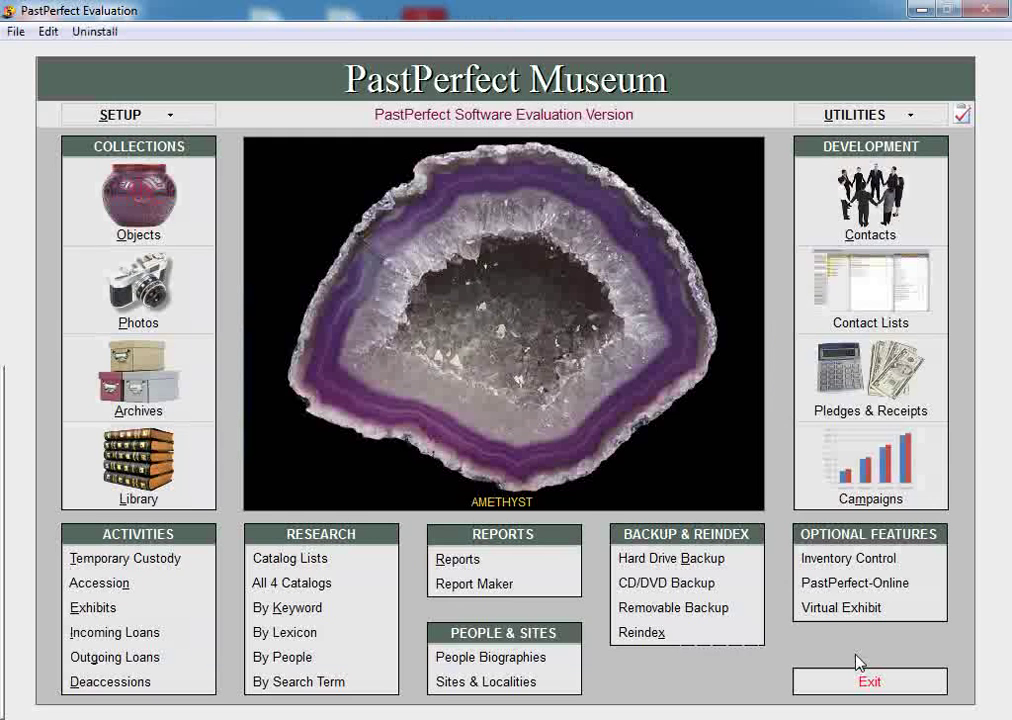
- Reindex all database files, including Spelling Dictionary and Rebuild Catalogs, and return to the main menu
{"action": "left_click", "coordinate": [644, 634]}
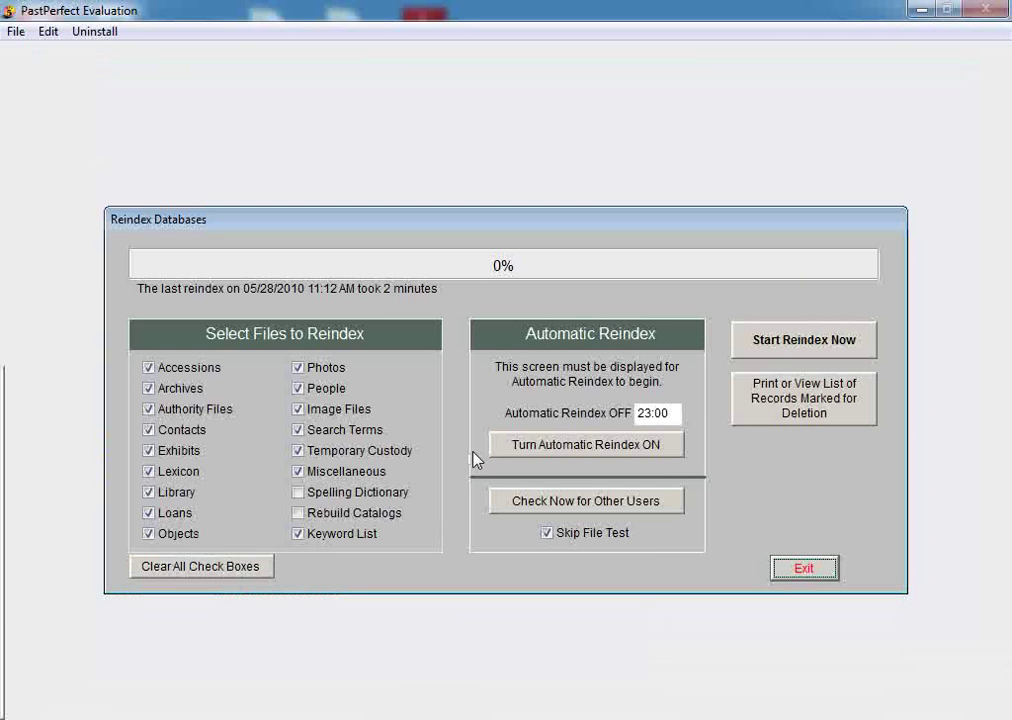
{"action": "left_click", "coordinate": [305, 495]}
{"action": "left_click", "coordinate": [299, 514]}
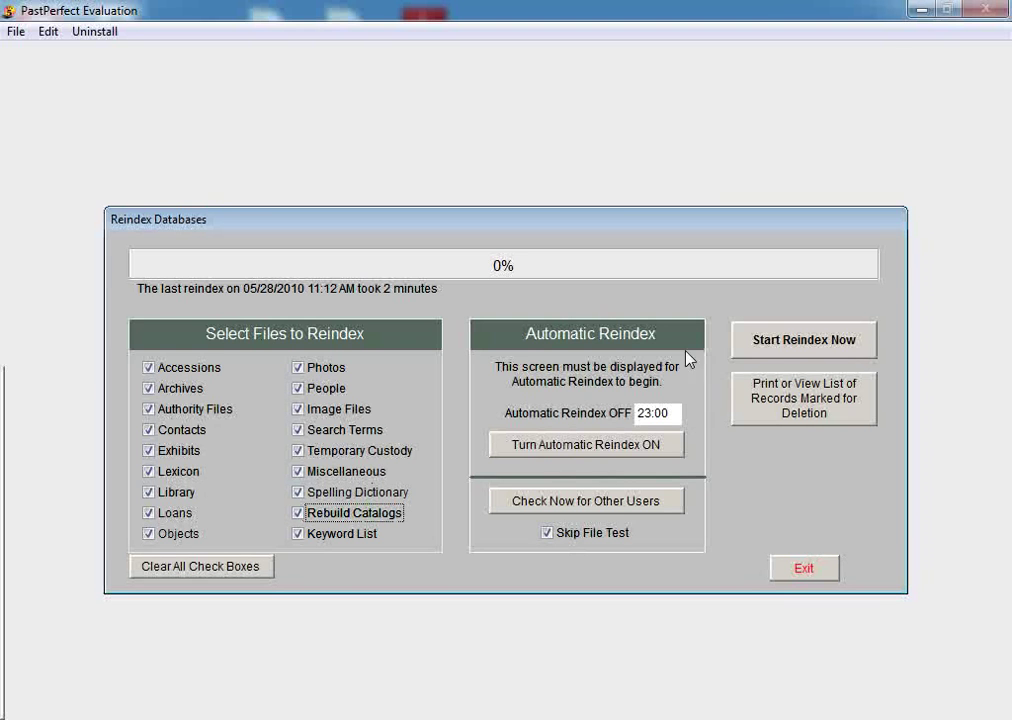
{"action": "left_click", "coordinate": [793, 342]}
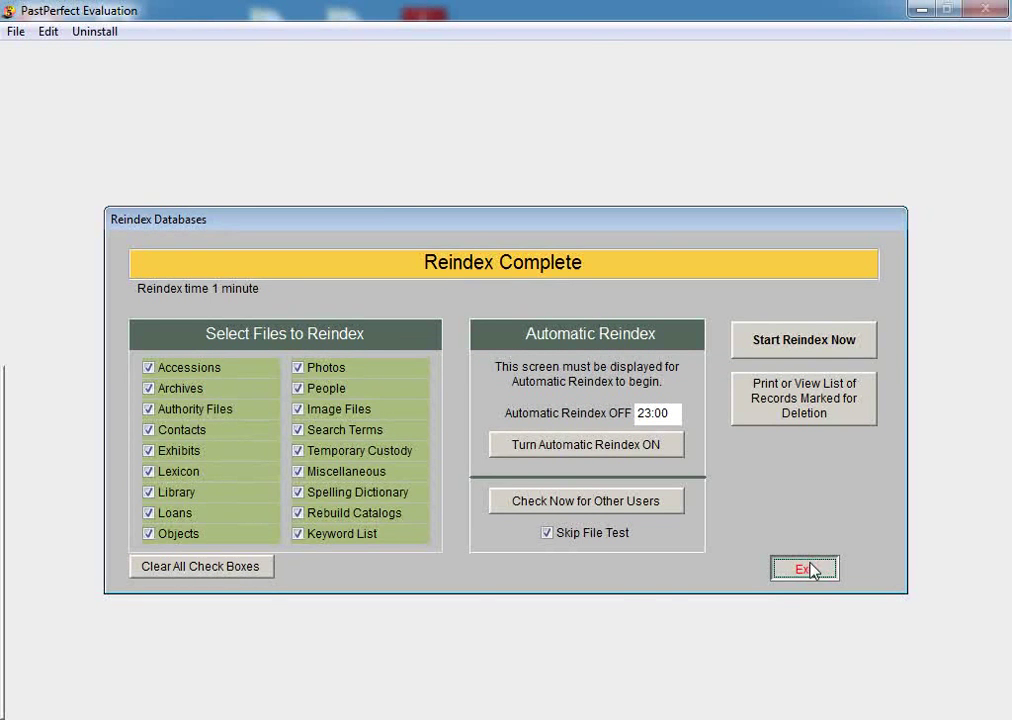
{"action": "left_click", "coordinate": [806, 569]}
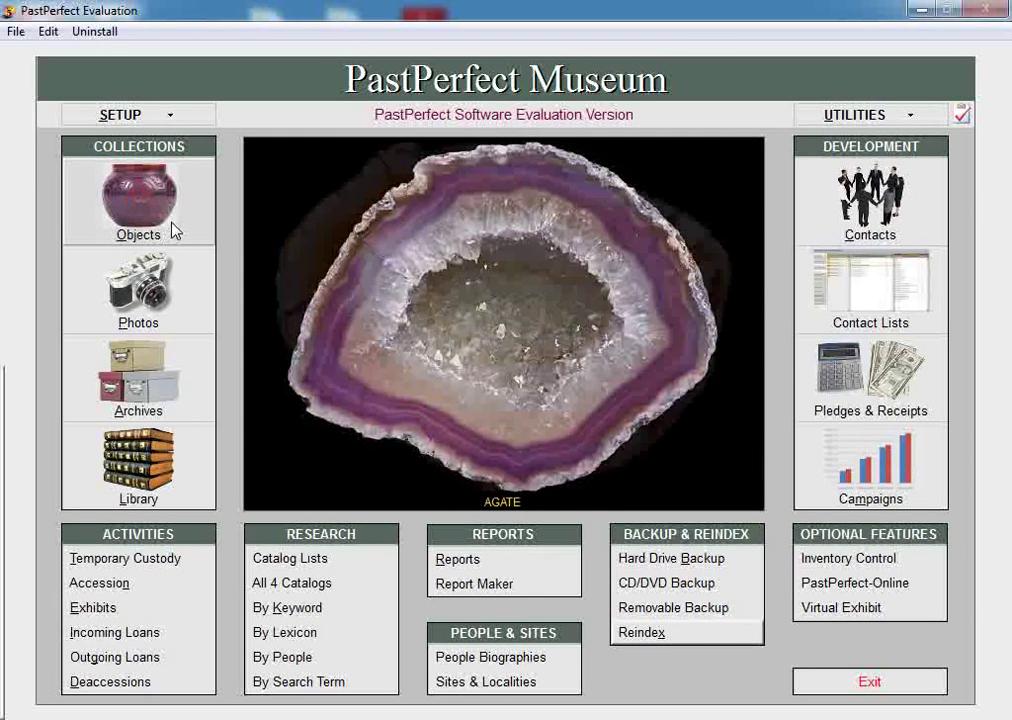
- Open the objects catalog and examine the Funnel record's Nomenclature 3.0 lexicon classification
{"action": "left_click", "coordinate": [172, 230]}
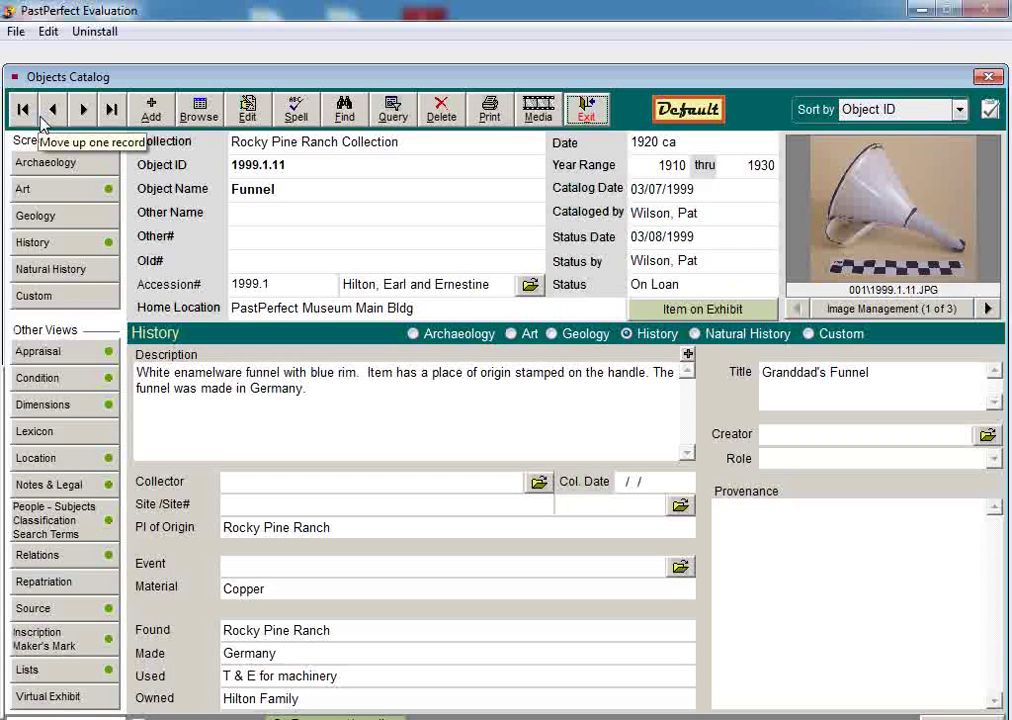
{"action": "left_click", "coordinate": [76, 436]}
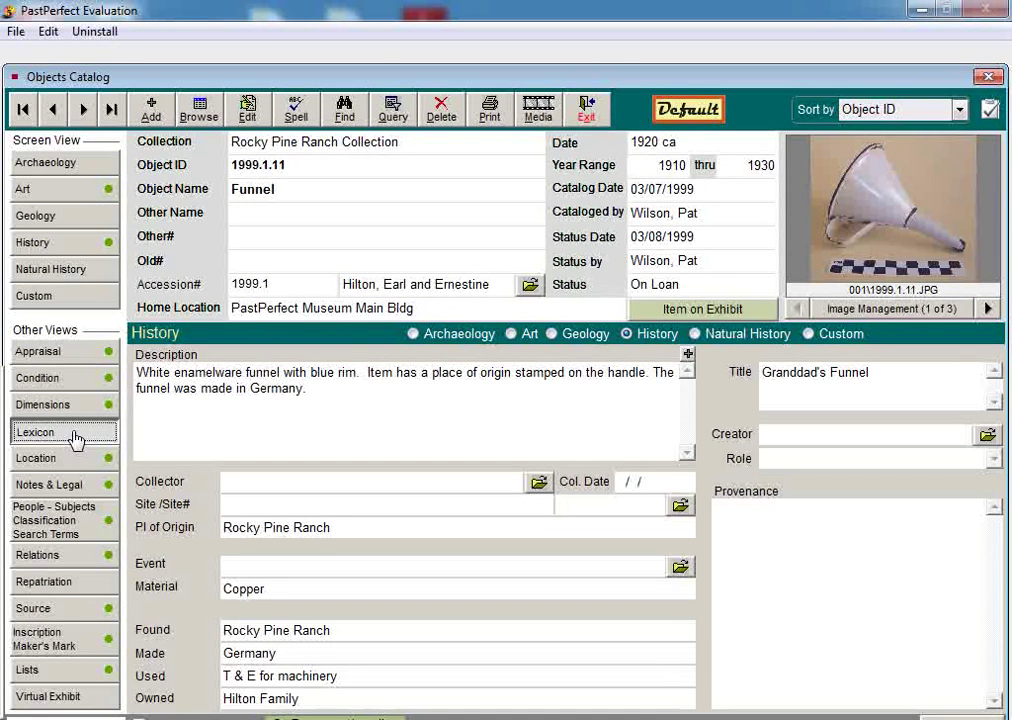
{"action": "left_click", "coordinate": [76, 436]}
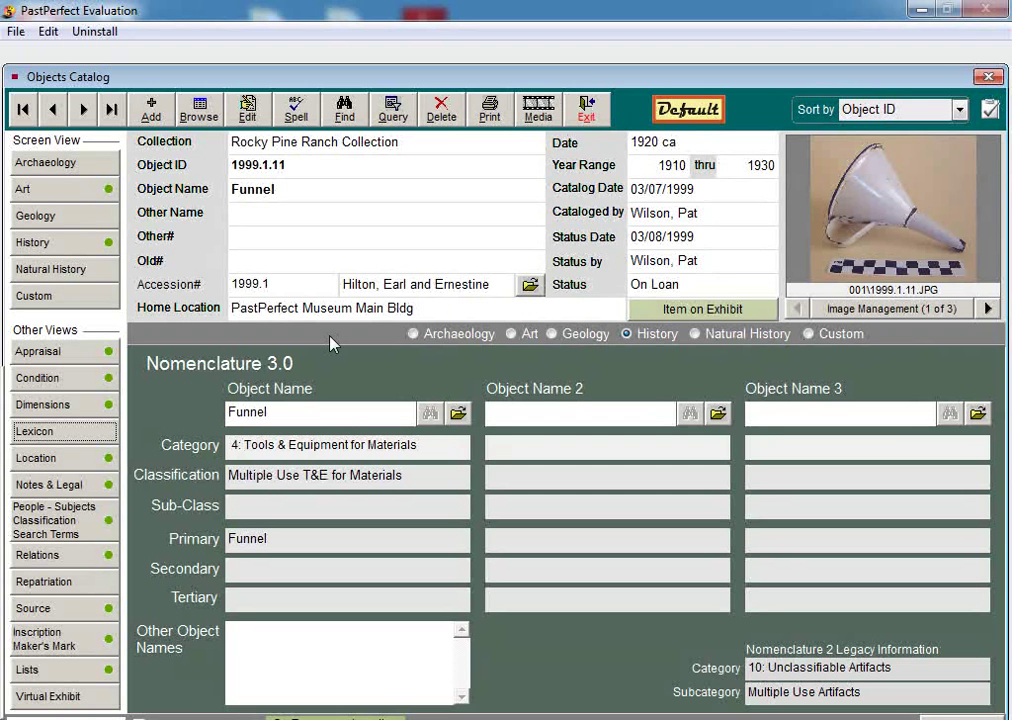
- Find the catalog record with Object ID 1999.1.14 and highlight its object name
{"action": "left_click", "coordinate": [344, 108]}
{"action": "left_click", "coordinate": [390, 193]}
{"action": "key", "text": "BackSpace"}
{"action": "type", "text": "4"}
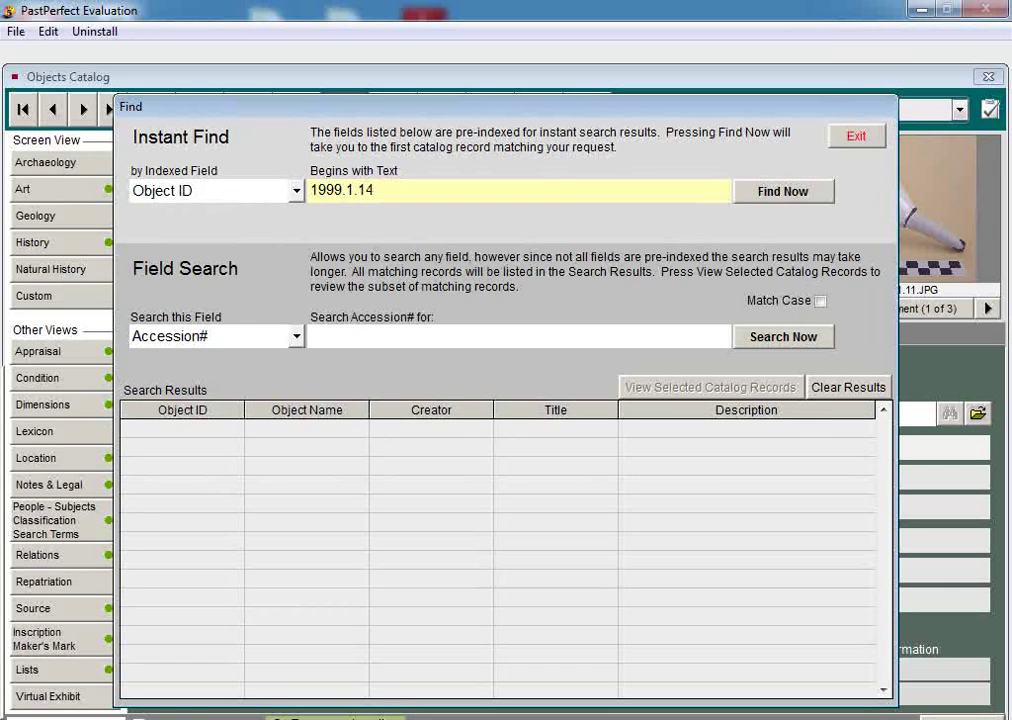
{"action": "key", "text": "Return"}
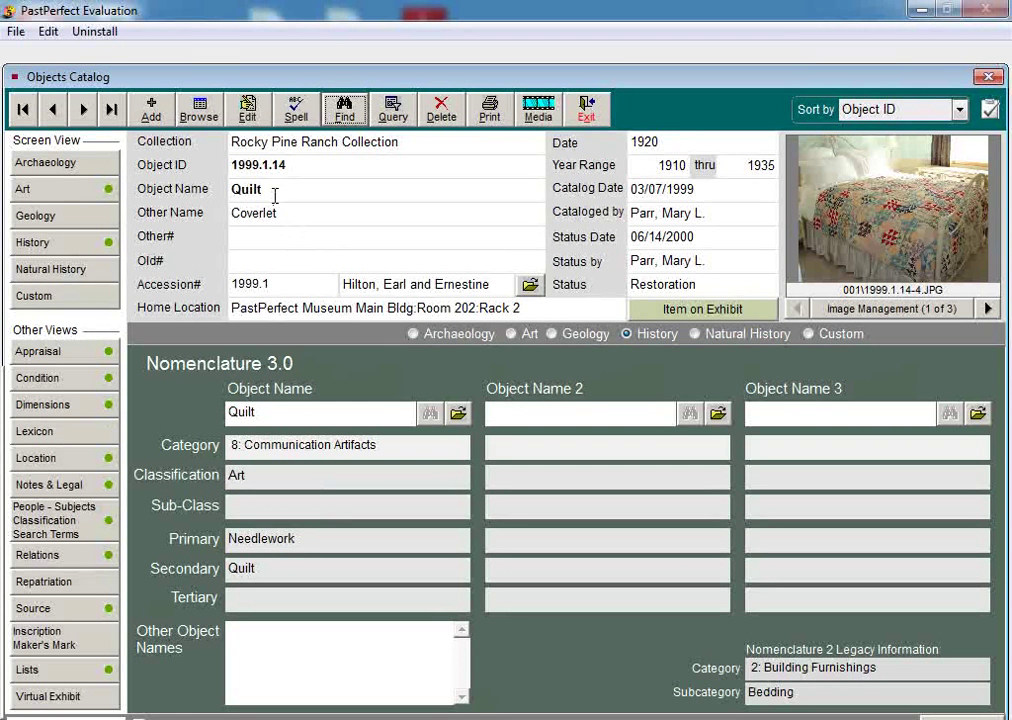
{"action": "left_click_drag", "start_coordinate": [275, 190], "coordinate": [225, 193]}
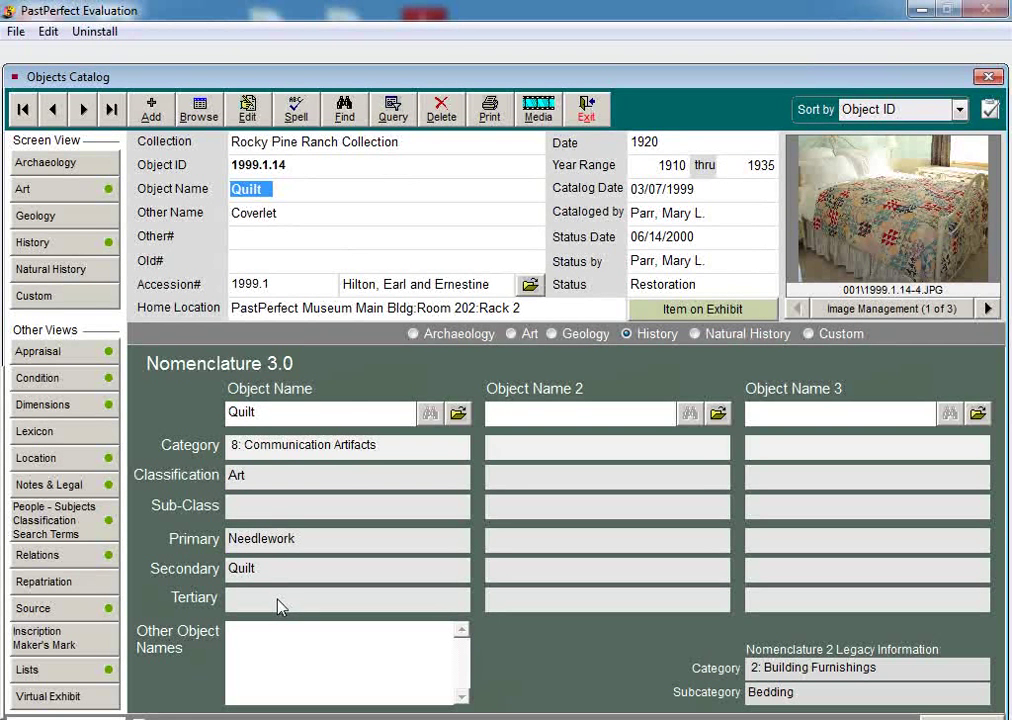
- Edit the quilt record and open the lexicon search for Object Name 2 with terms listed alphabetically
{"action": "left_click", "coordinate": [247, 108]}
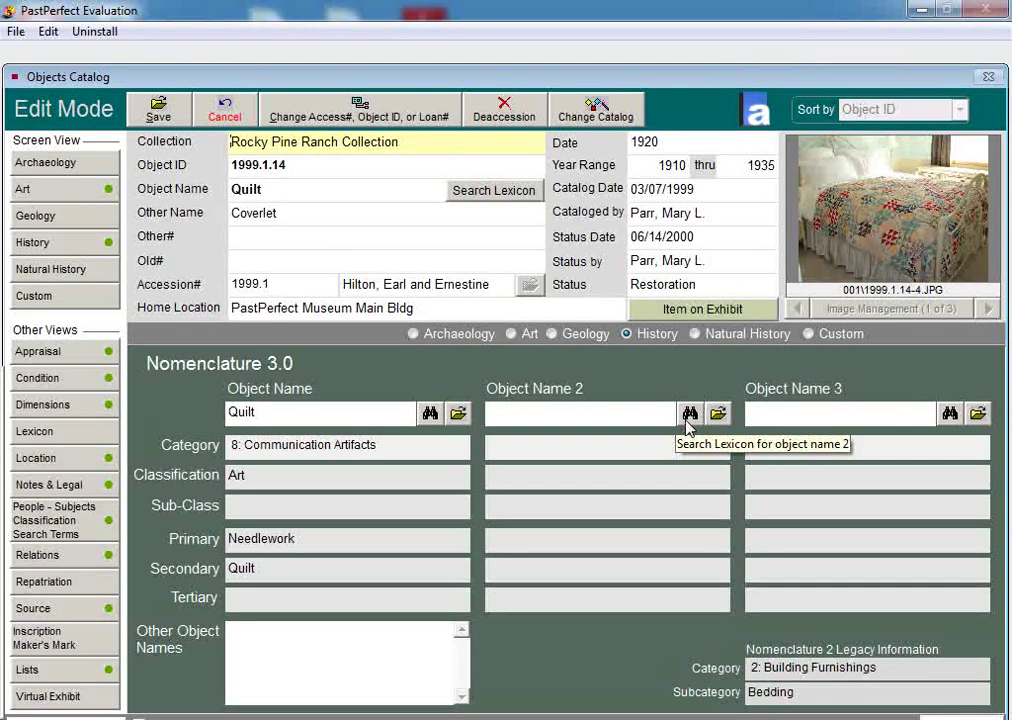
{"action": "left_click", "coordinate": [689, 420]}
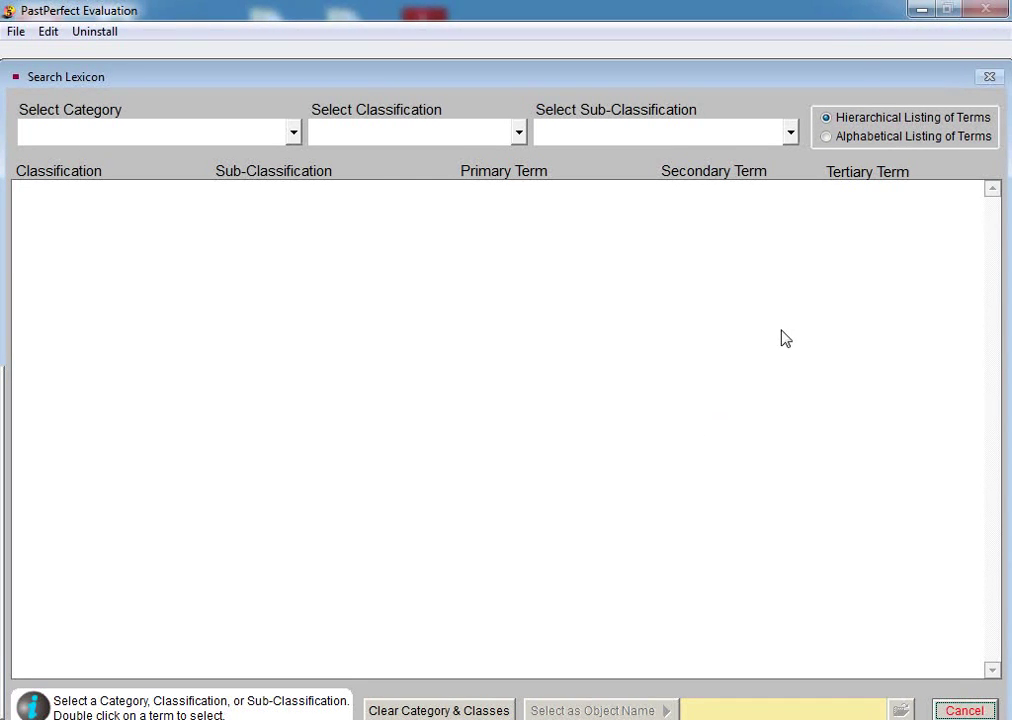
{"action": "left_click", "coordinate": [829, 139]}
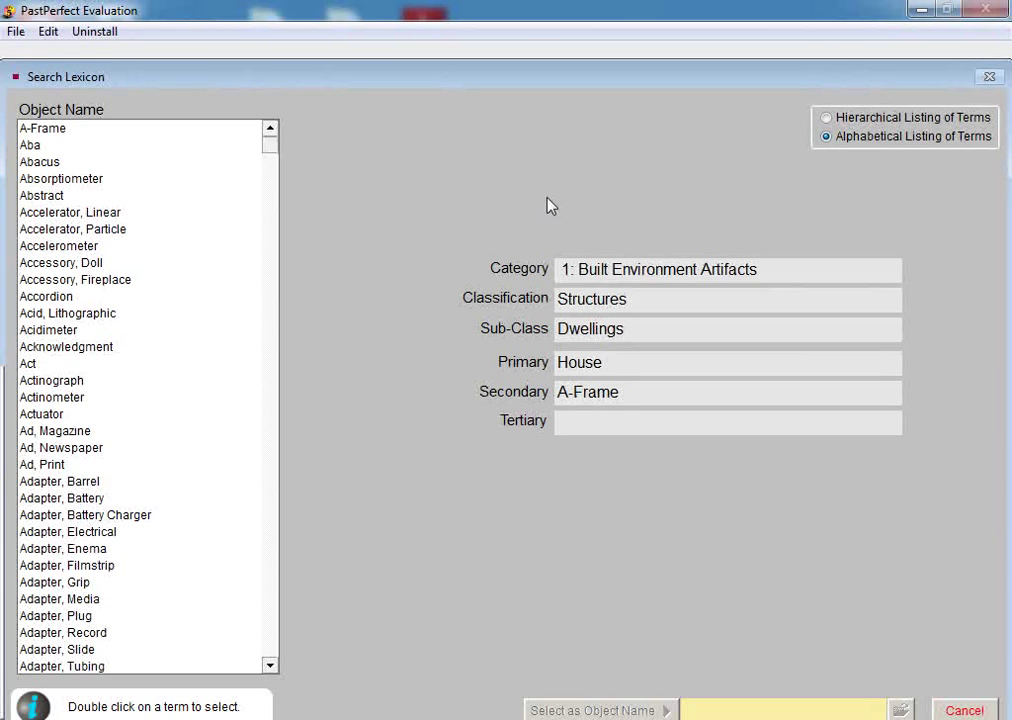
- Browse the alphabetical lexicon terms and view the classification of "Armband, Mourning"
{"action": "left_click", "coordinate": [267, 461]}
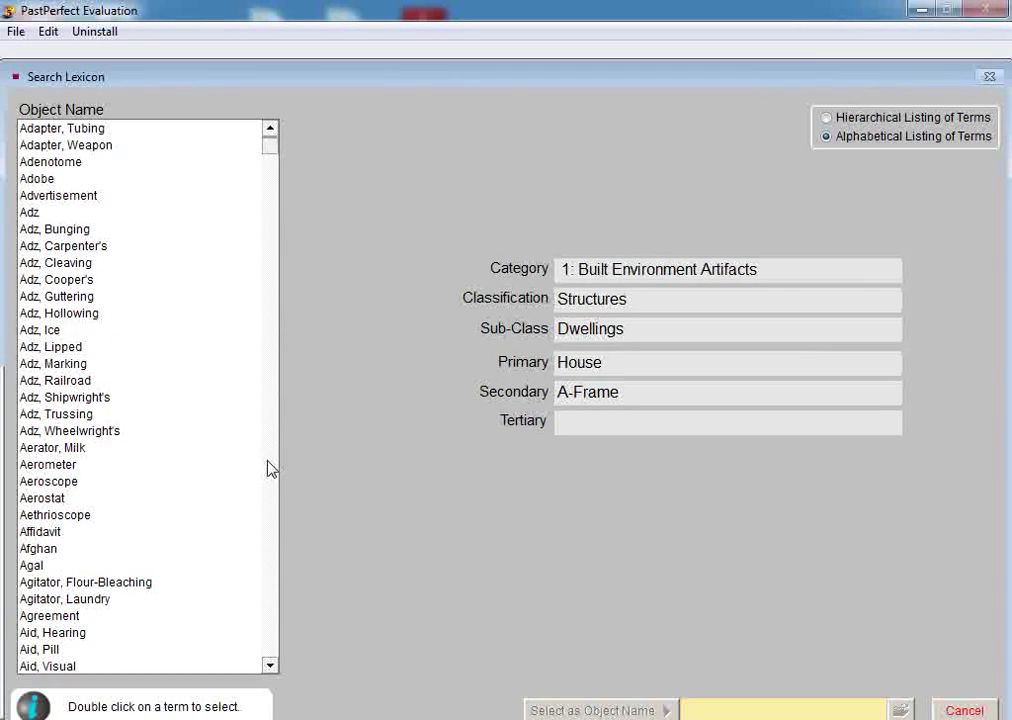
{"action": "left_click", "coordinate": [269, 474]}
{"action": "left_click", "coordinate": [274, 483]}
{"action": "left_click", "coordinate": [275, 498]}
{"action": "left_click", "coordinate": [275, 543]}
{"action": "left_click", "coordinate": [275, 544]}
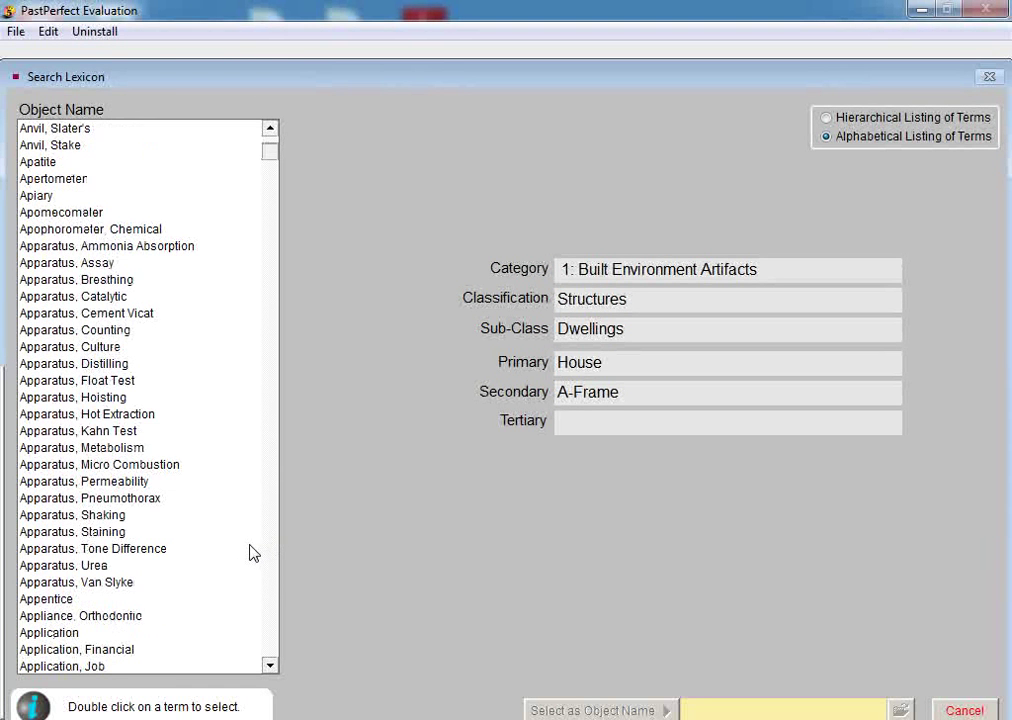
{"action": "left_click", "coordinate": [270, 667]}
{"action": "left_click_drag", "start_coordinate": [268, 671], "coordinate": [270, 677]}
{"action": "left_click", "coordinate": [85, 549]}
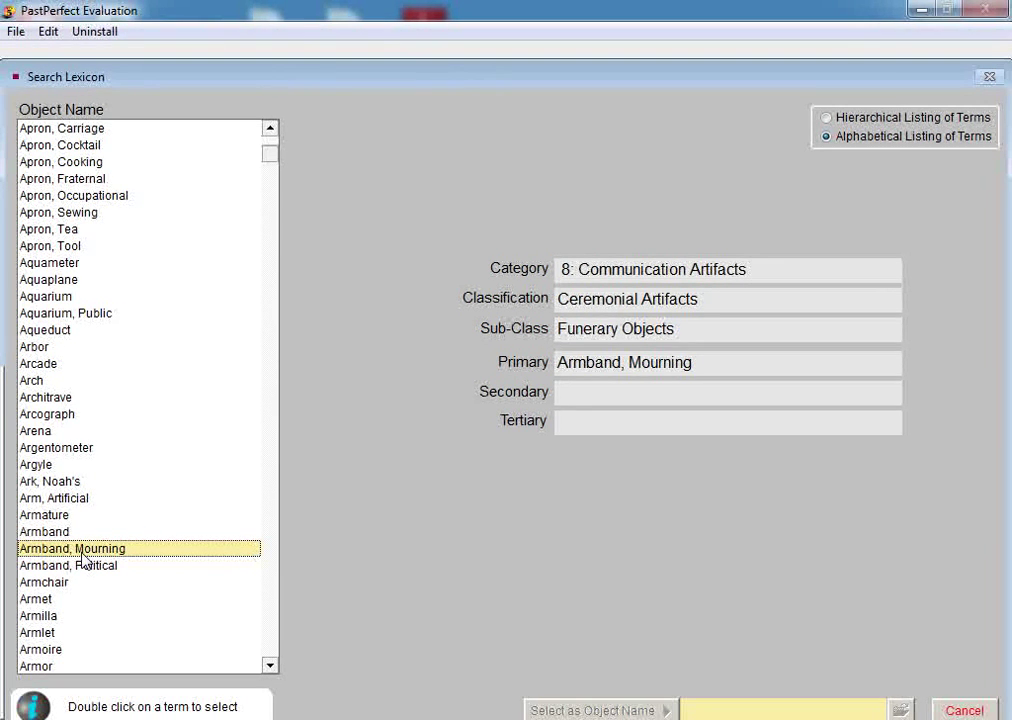
- Look up the quilt terms in the lexicon and assign "Quilt, Bed" as Object Name 2
{"action": "type", "text": "quil"}
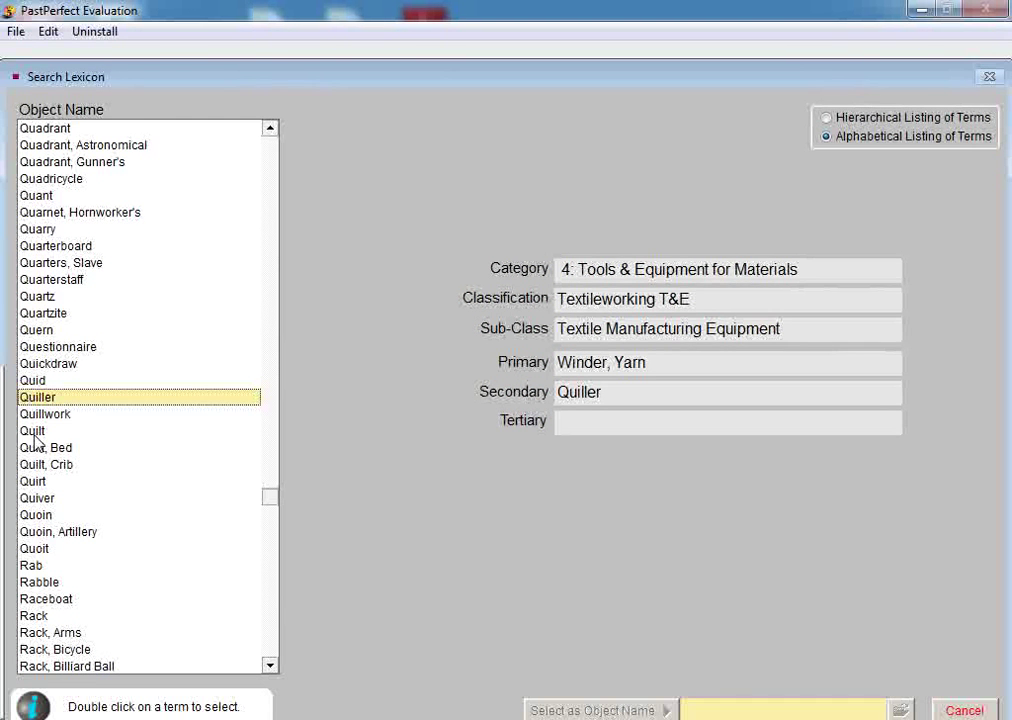
{"action": "left_click", "coordinate": [35, 434]}
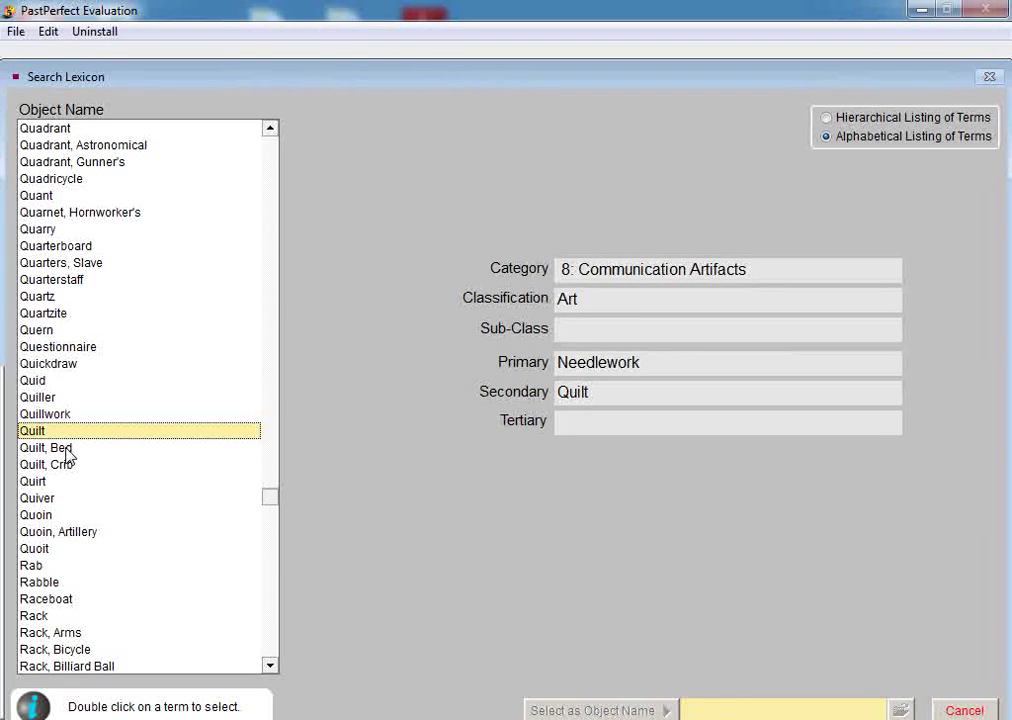
{"action": "left_click", "coordinate": [66, 449]}
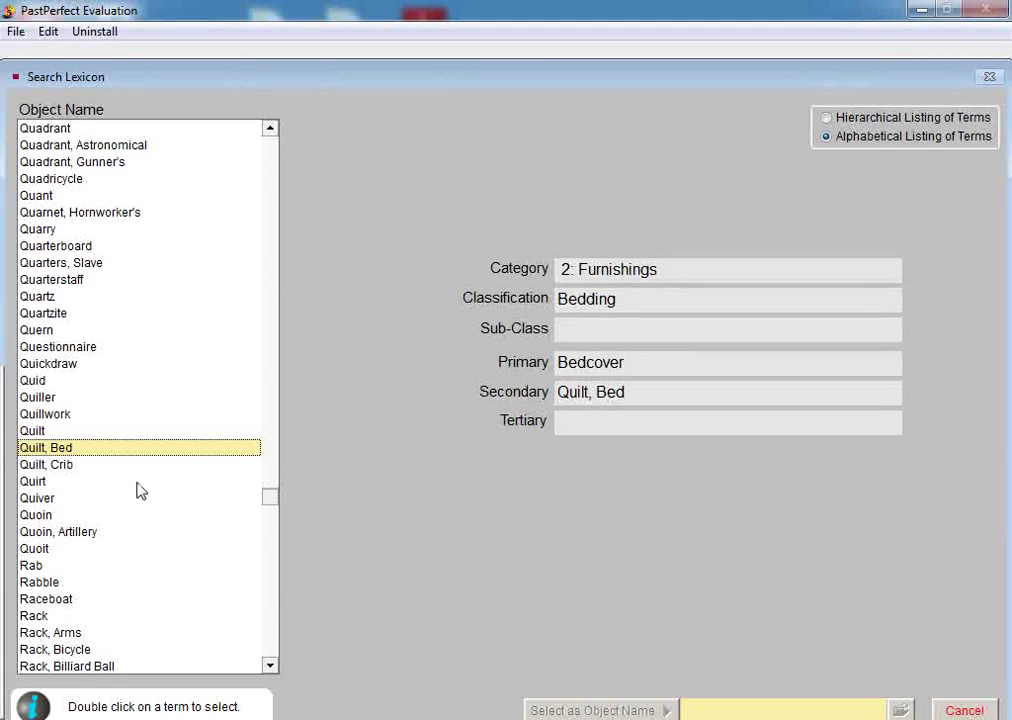
{"action": "double_click", "coordinate": [70, 450]}
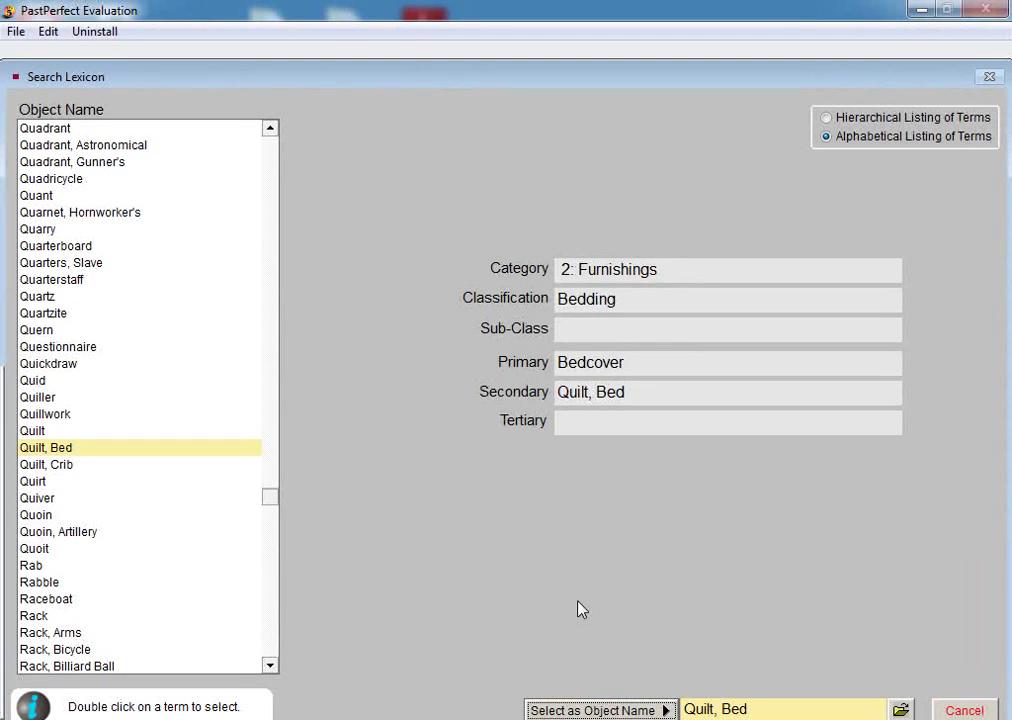
{"action": "left_click", "coordinate": [616, 711]}
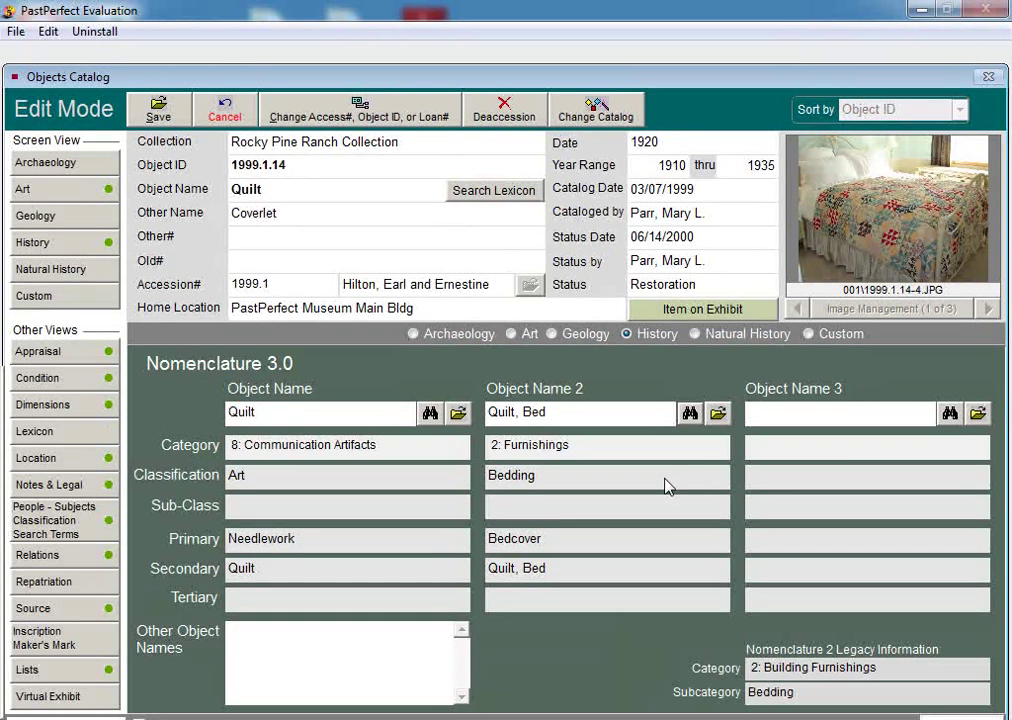
- Review the source and definition notes for Object Name 2 "Quilt, Bed", and save the quilt record
{"action": "left_click", "coordinate": [718, 413]}
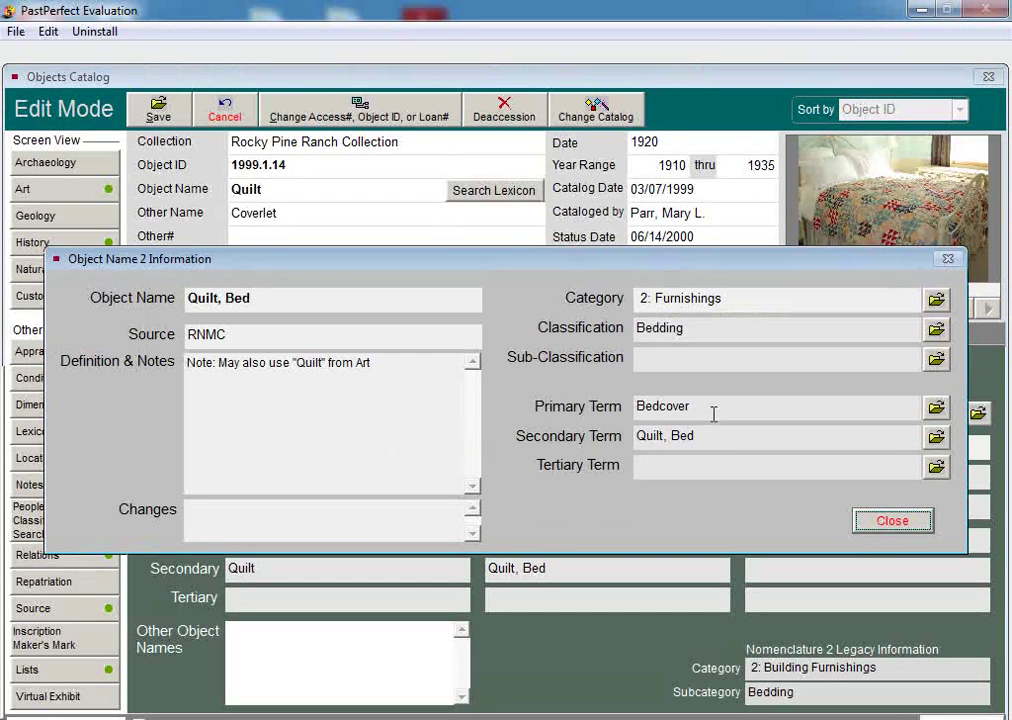
{"action": "left_click", "coordinate": [186, 341]}
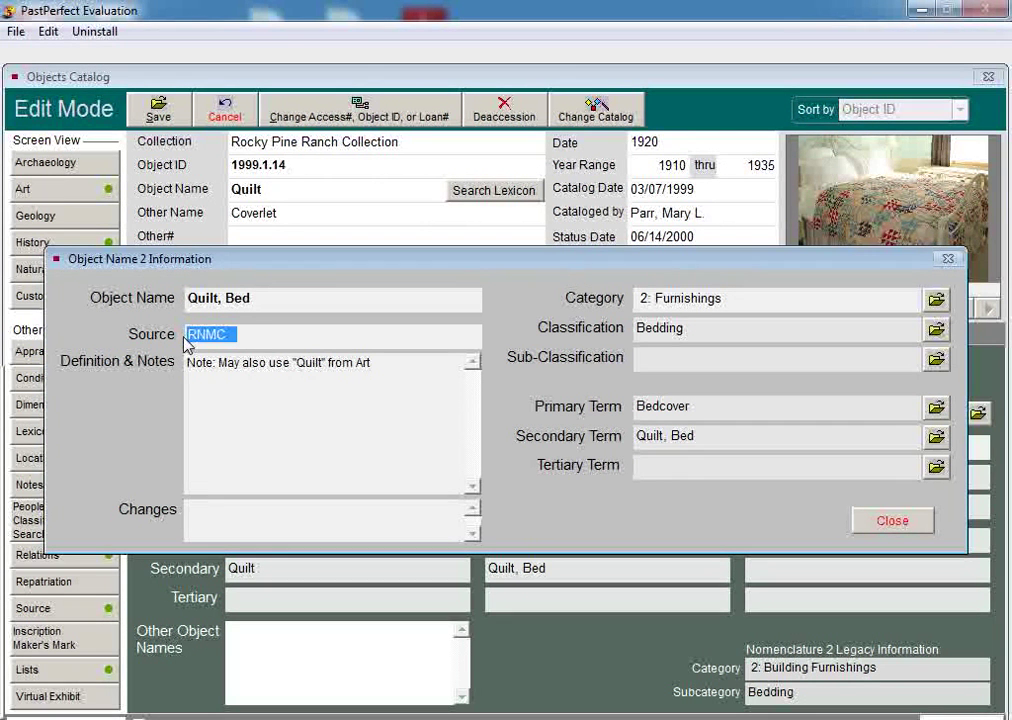
{"action": "left_click", "coordinate": [229, 380]}
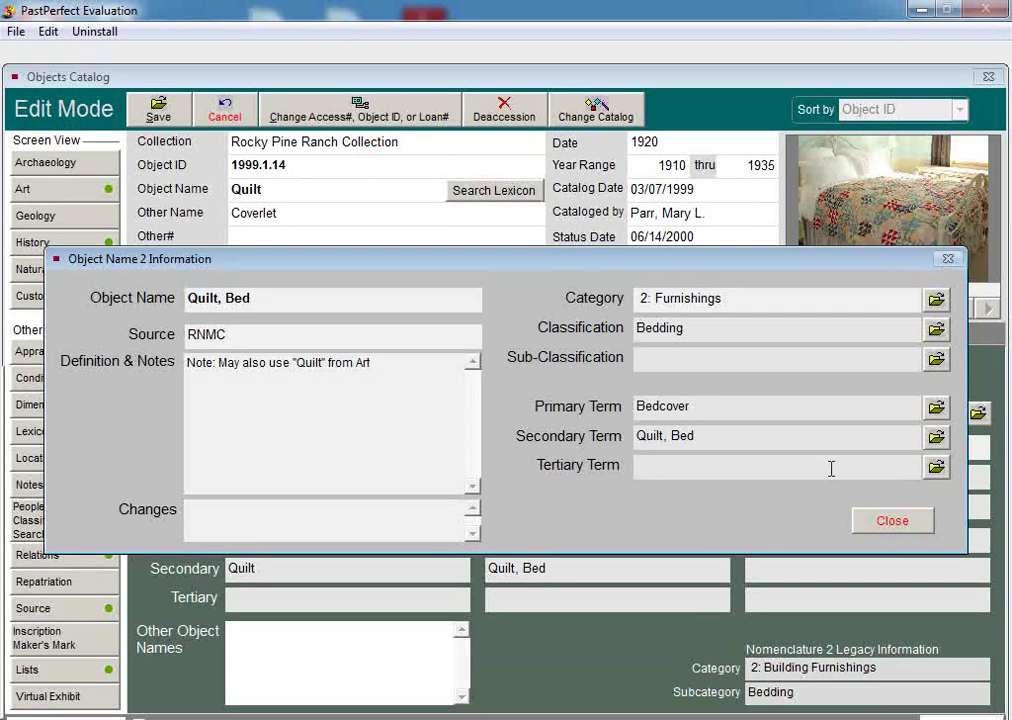
{"action": "left_click", "coordinate": [903, 528]}
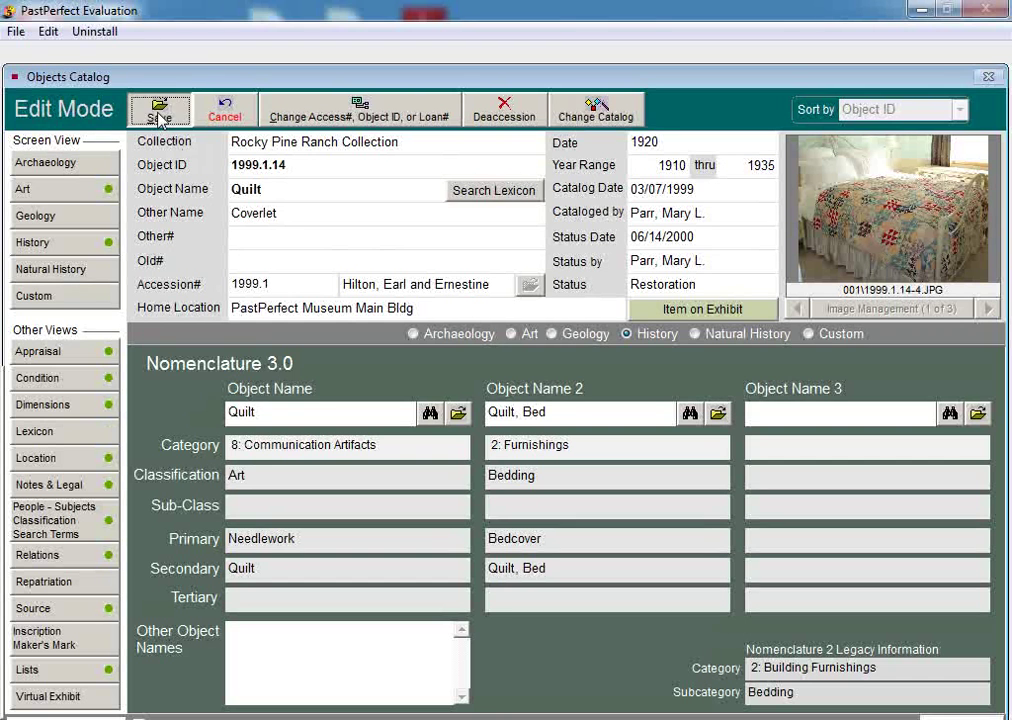
{"action": "left_click", "coordinate": [160, 112]}
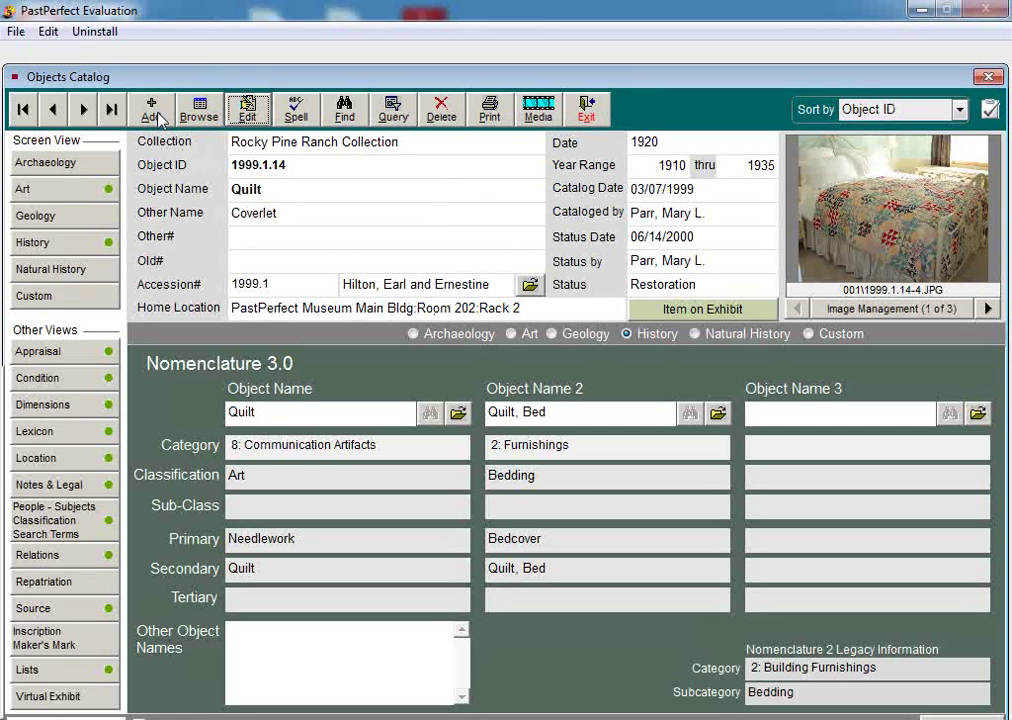
- Start a new single catalog record with Object ID 2010.15.1 and open the lexicon search for its object name
{"action": "left_click", "coordinate": [152, 110]}
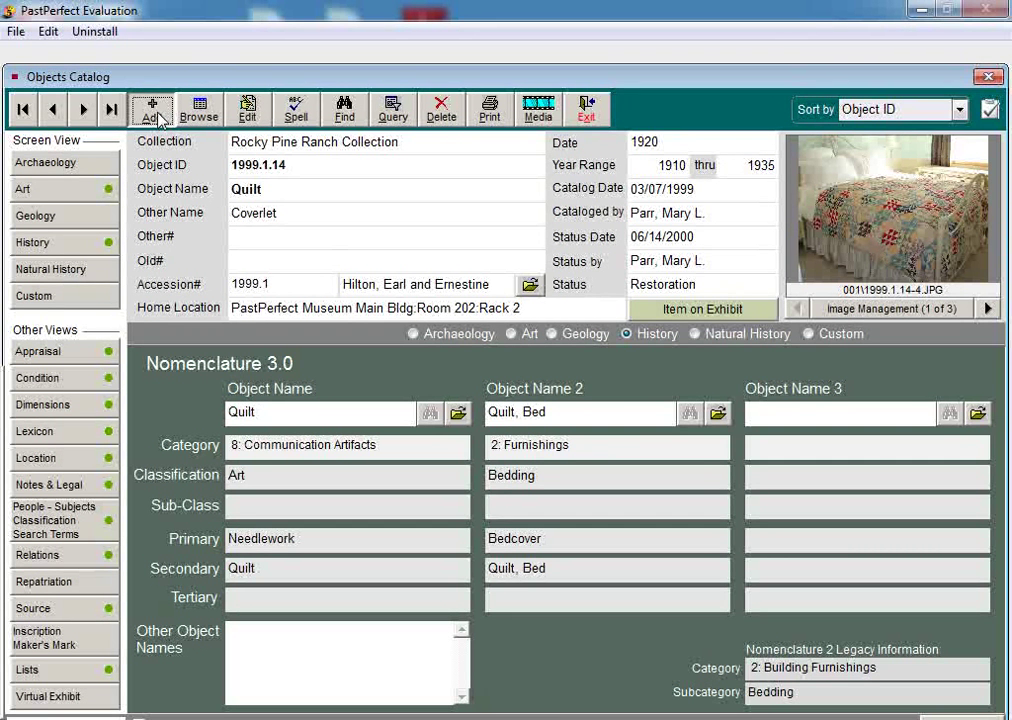
{"action": "left_click", "coordinate": [152, 110]}
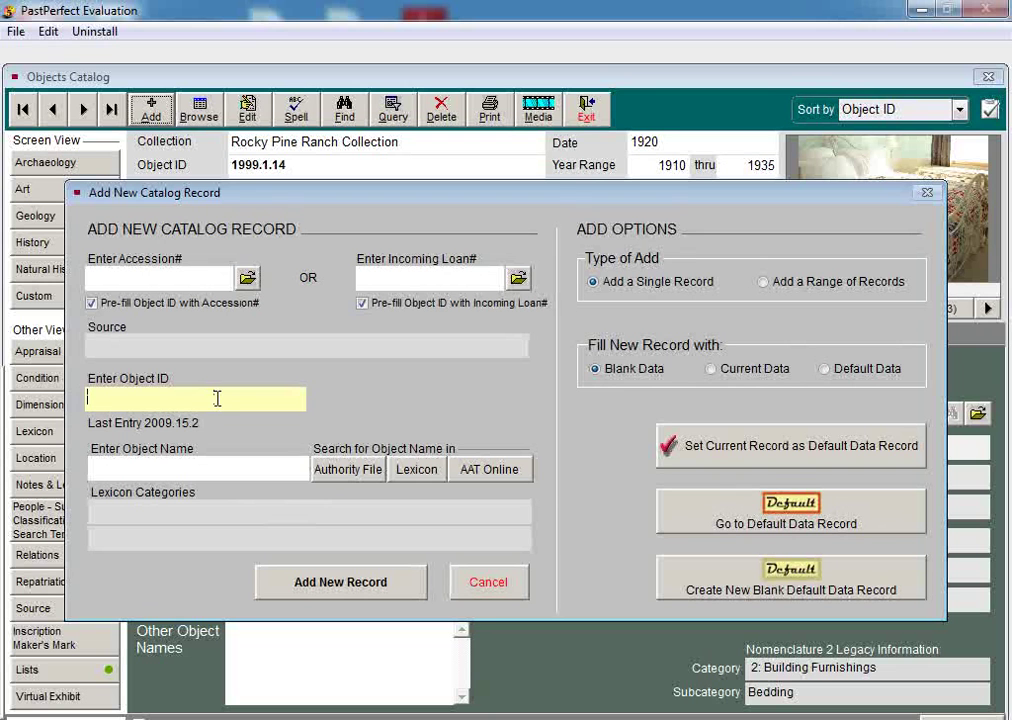
{"action": "type", "text": "2010.15.1"}
{"action": "left_click", "coordinate": [419, 479]}
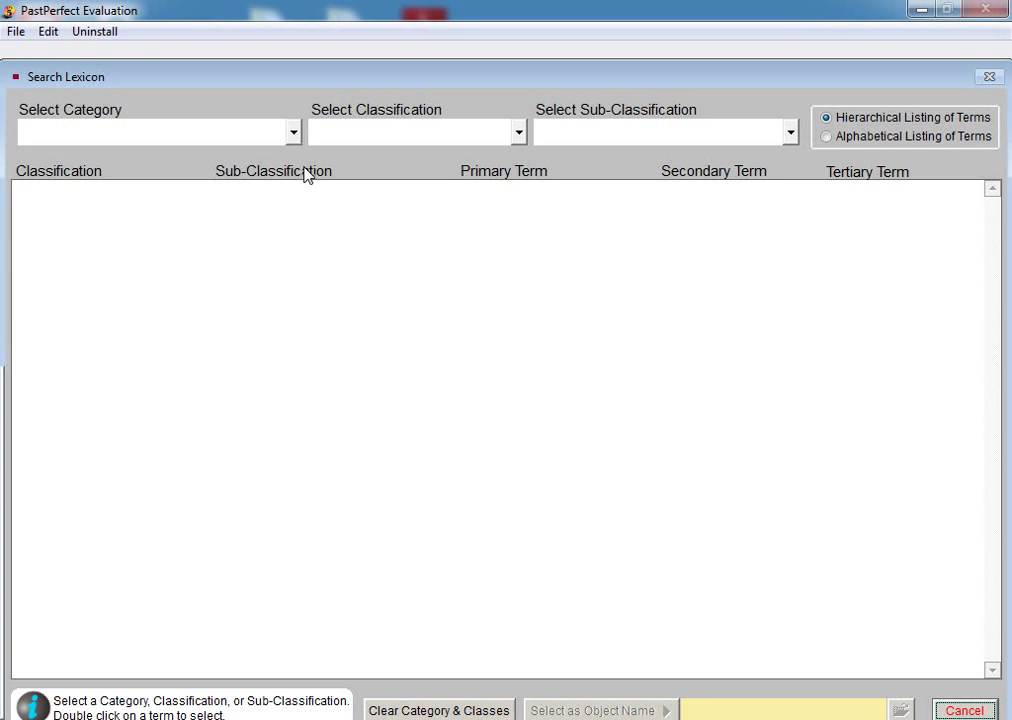
- Narrow the lexicon terms to category "3: Personal Artifacts", classification Clothing and sub-classification Footwear
{"action": "left_click", "coordinate": [293, 133]}
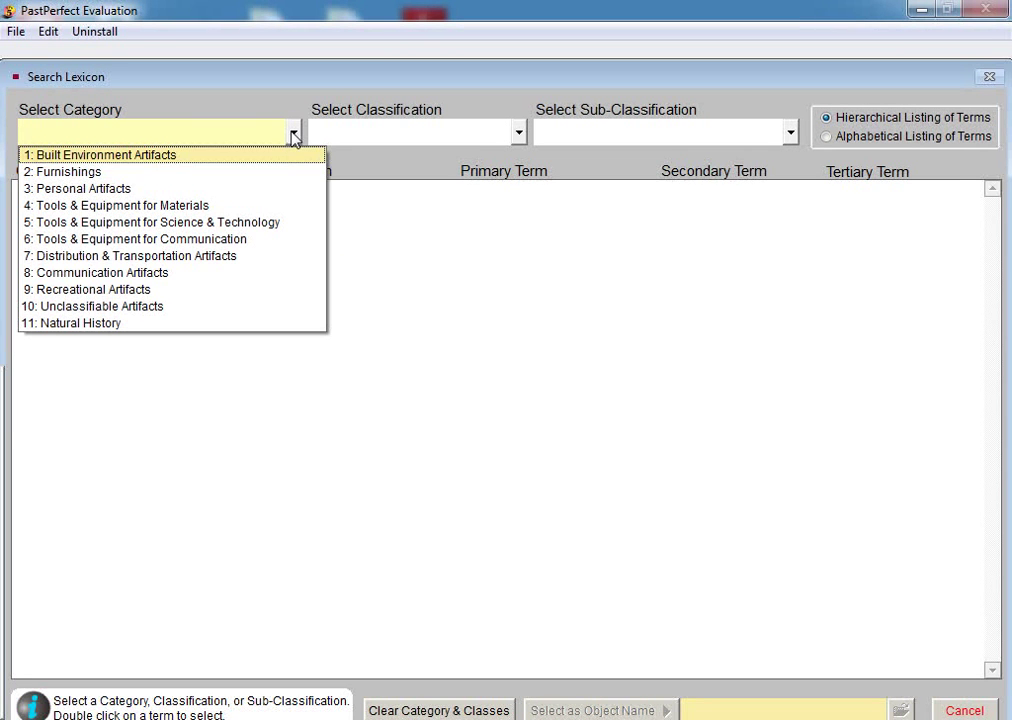
{"action": "left_click", "coordinate": [277, 193]}
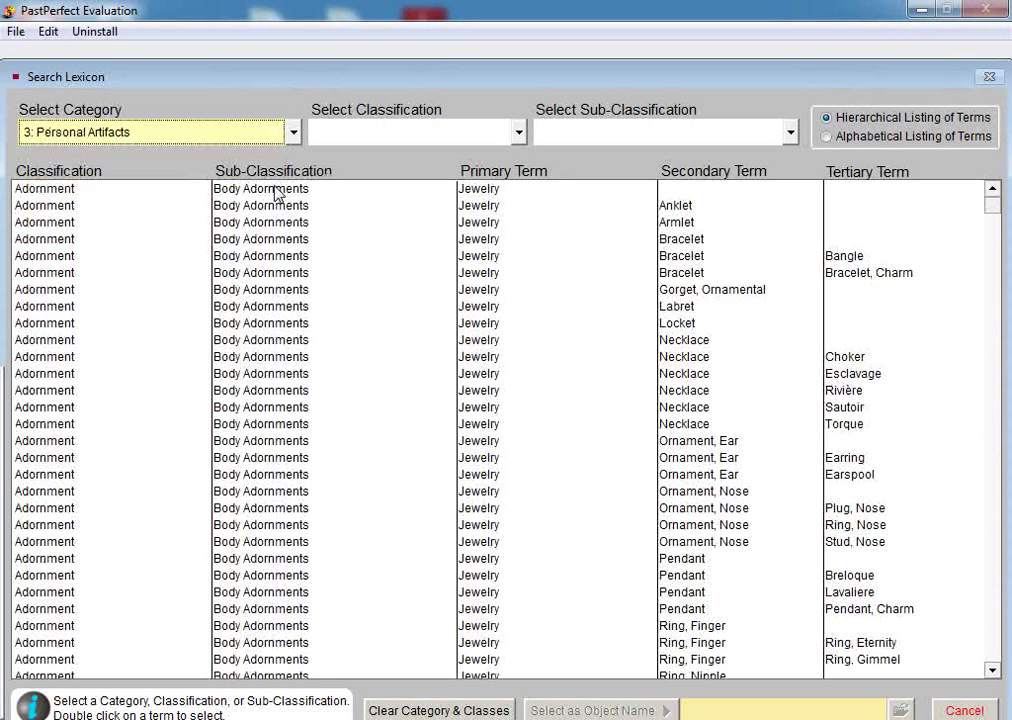
{"action": "left_click", "coordinate": [518, 132]}
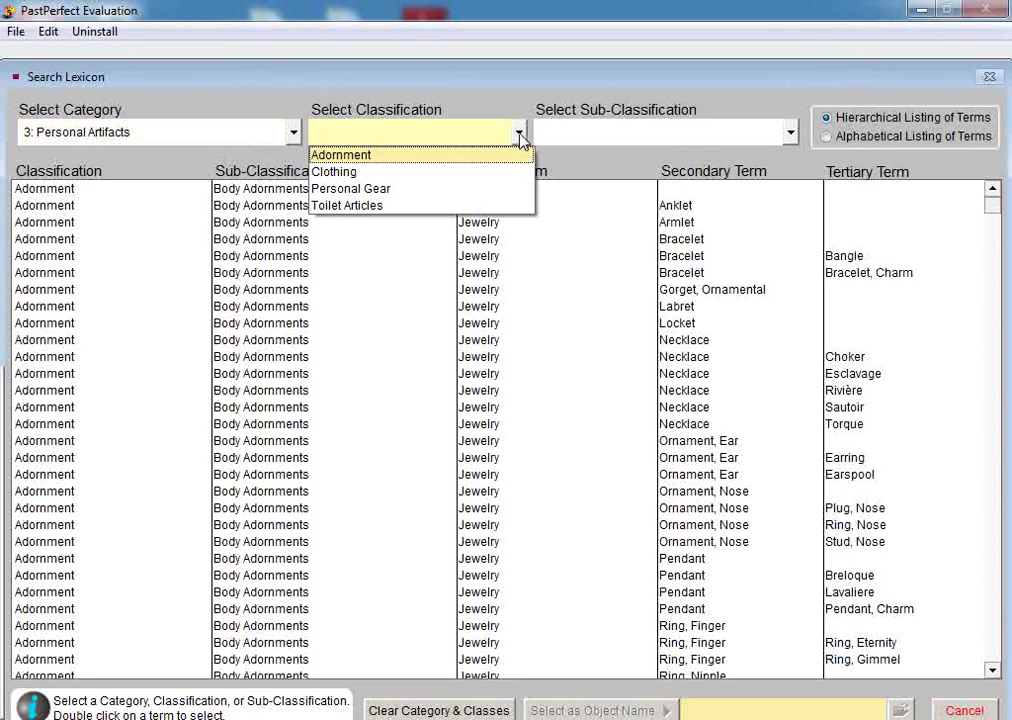
{"action": "left_click", "coordinate": [493, 172]}
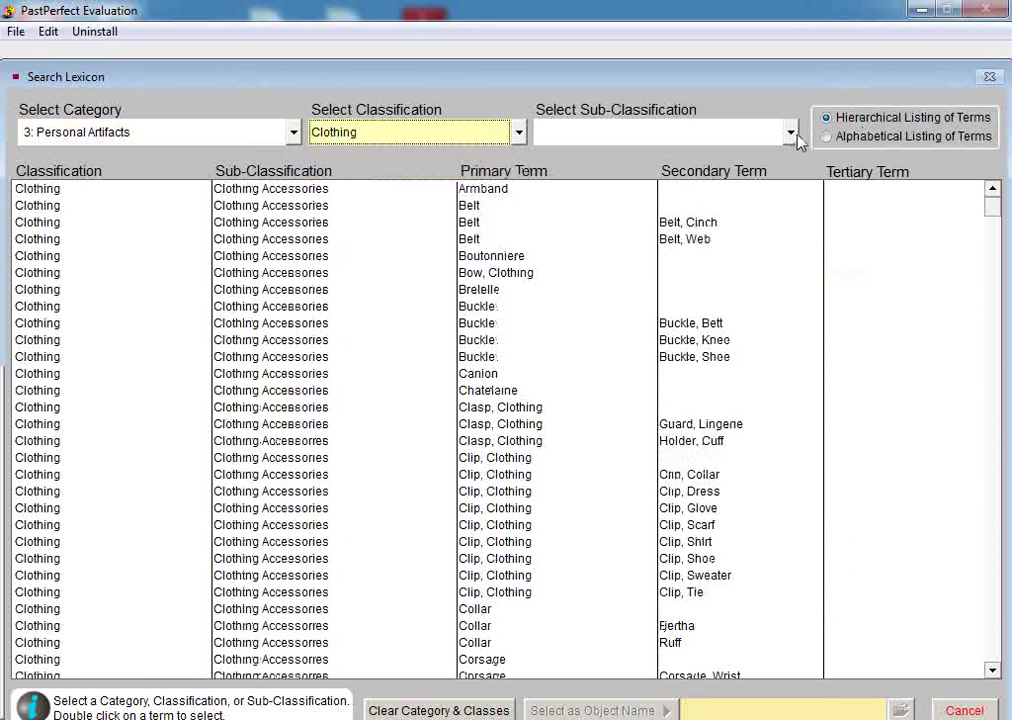
{"action": "left_click", "coordinate": [790, 133]}
{"action": "left_click", "coordinate": [696, 197]}
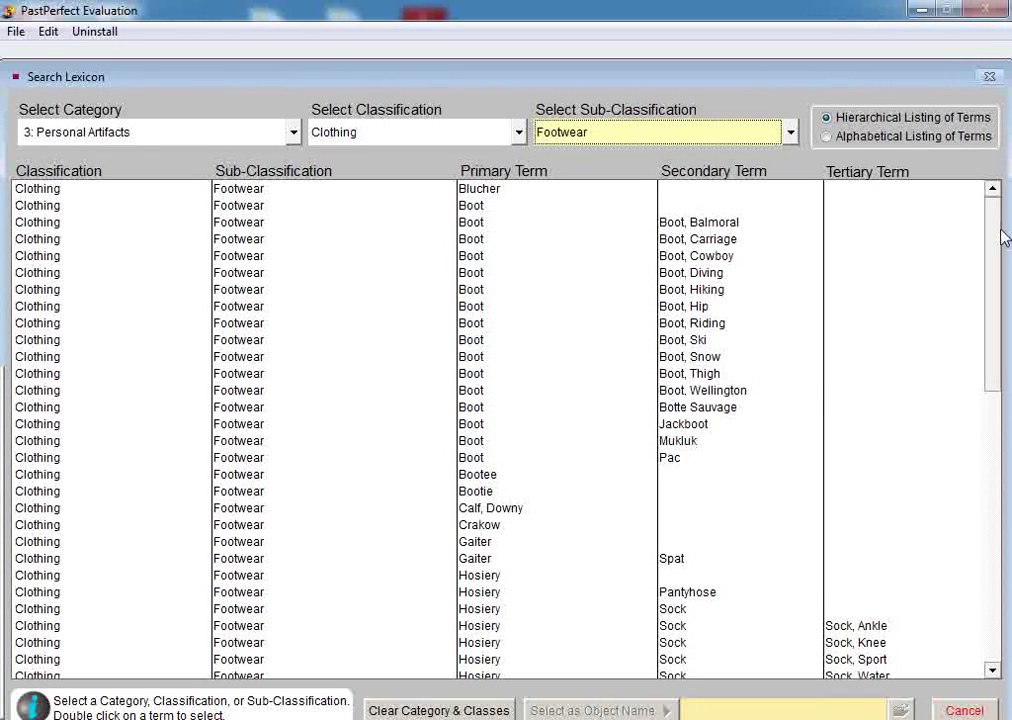
- Choose "Slipper, Ballet" as the object name, and add and save the new catalog record
{"action": "left_click_drag", "start_coordinate": [993, 240], "coordinate": [1002, 520]}
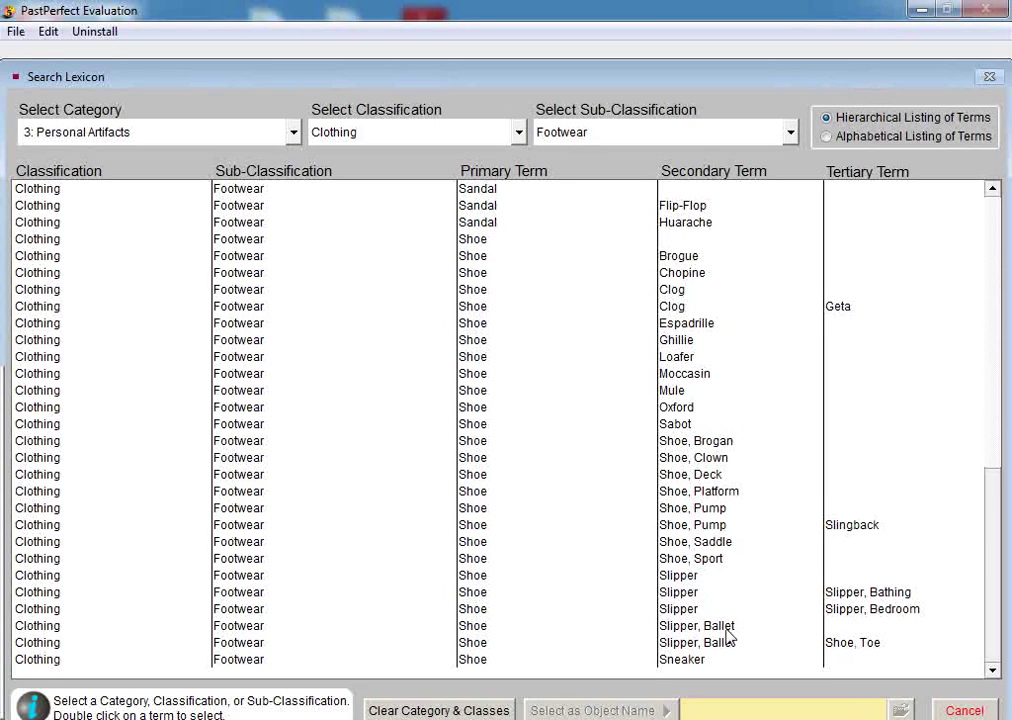
{"action": "left_click", "coordinate": [729, 630]}
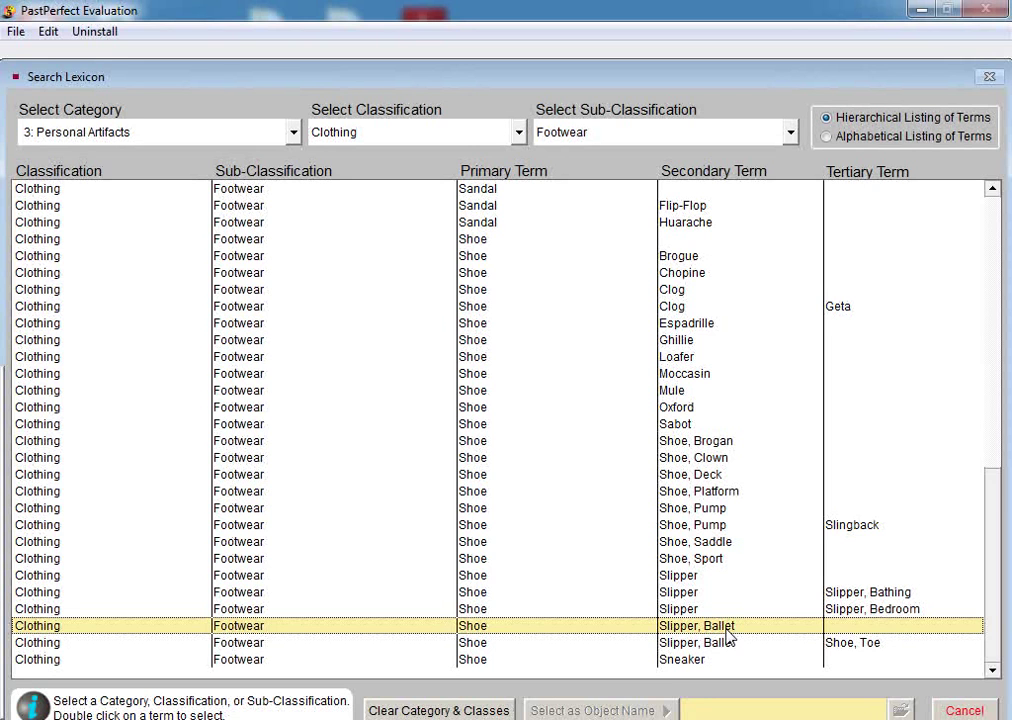
{"action": "double_click", "coordinate": [727, 628]}
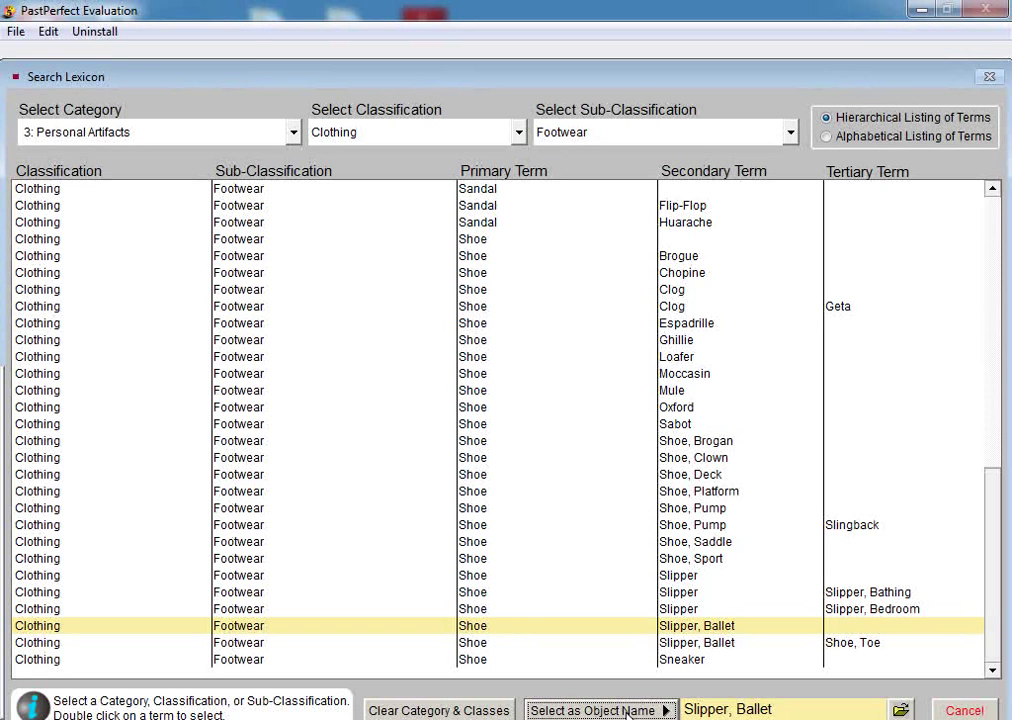
{"action": "left_click", "coordinate": [628, 712]}
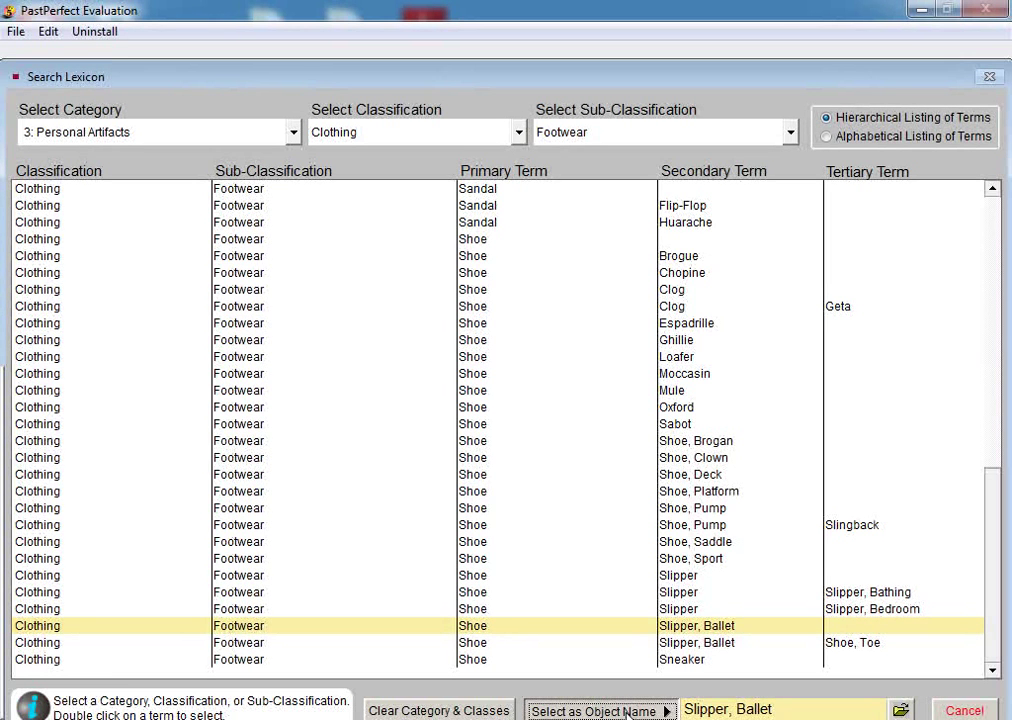
{"action": "left_click", "coordinate": [628, 712]}
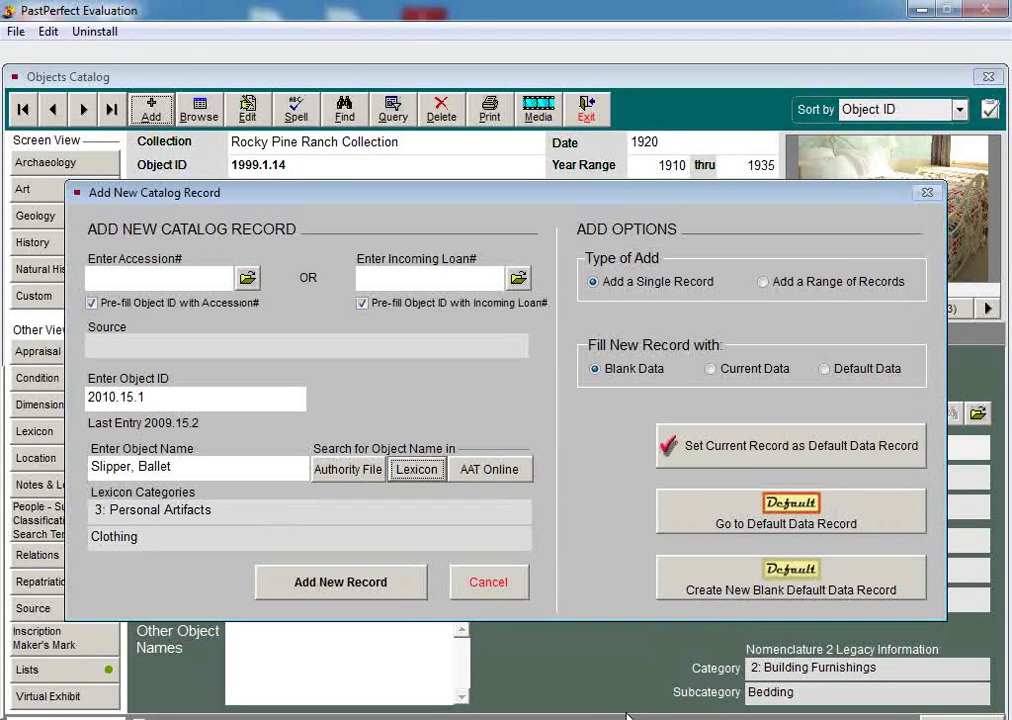
{"action": "left_click", "coordinate": [388, 592]}
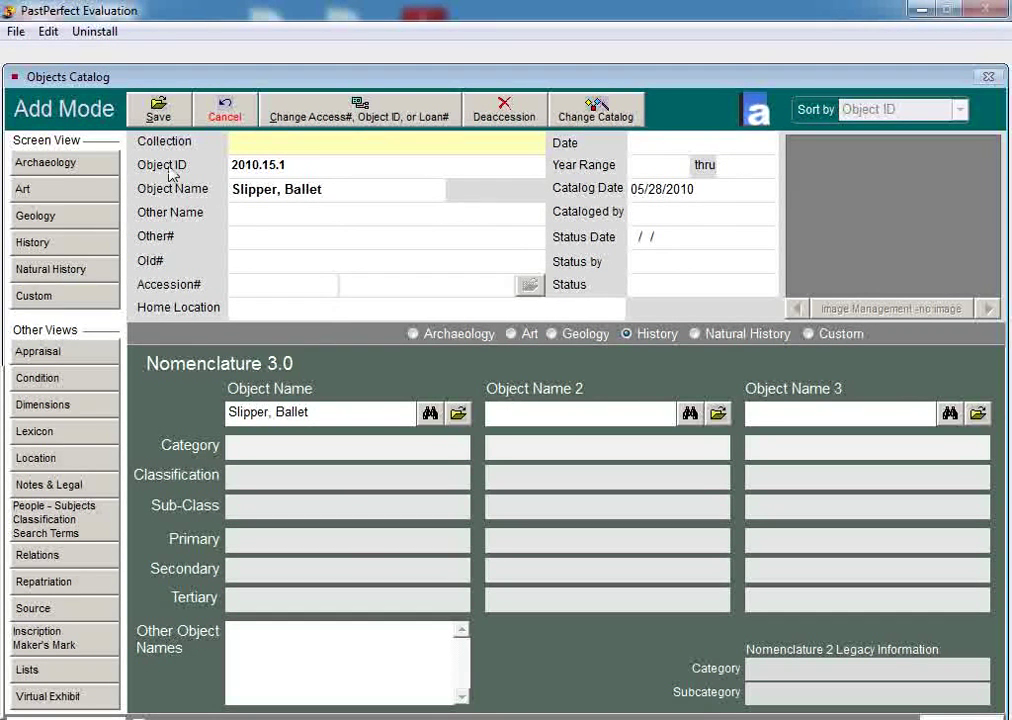
{"action": "left_click", "coordinate": [155, 113]}
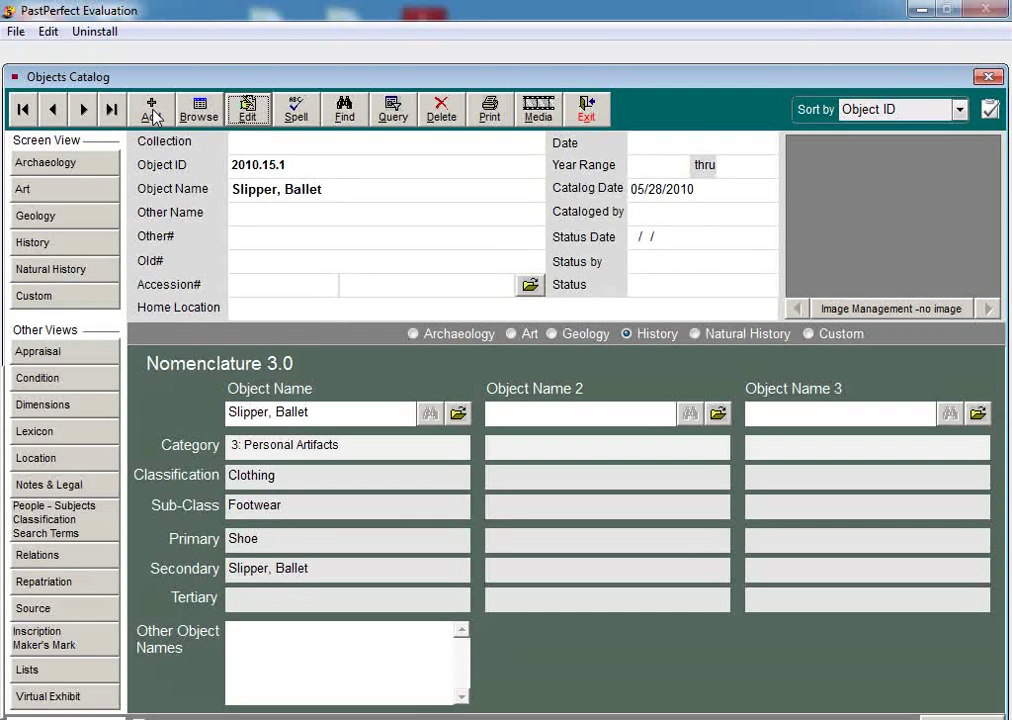
- Leave the Objects catalog and find the record with Object ID 2000.3.5 in the Photos catalog
{"action": "left_click", "coordinate": [598, 114]}
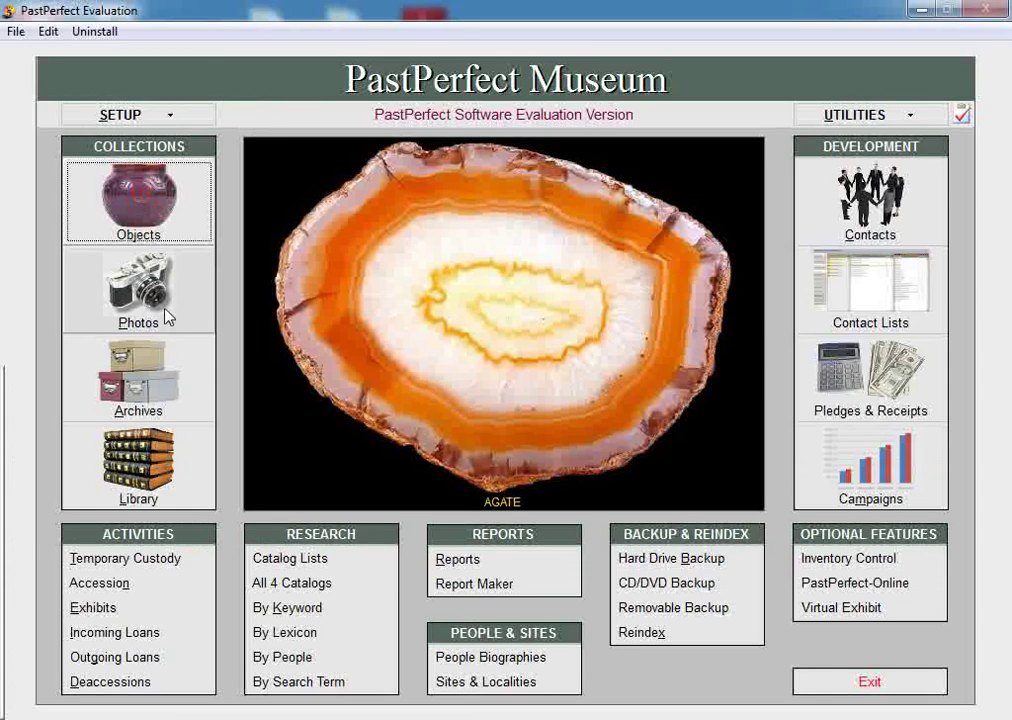
{"action": "left_click", "coordinate": [164, 312]}
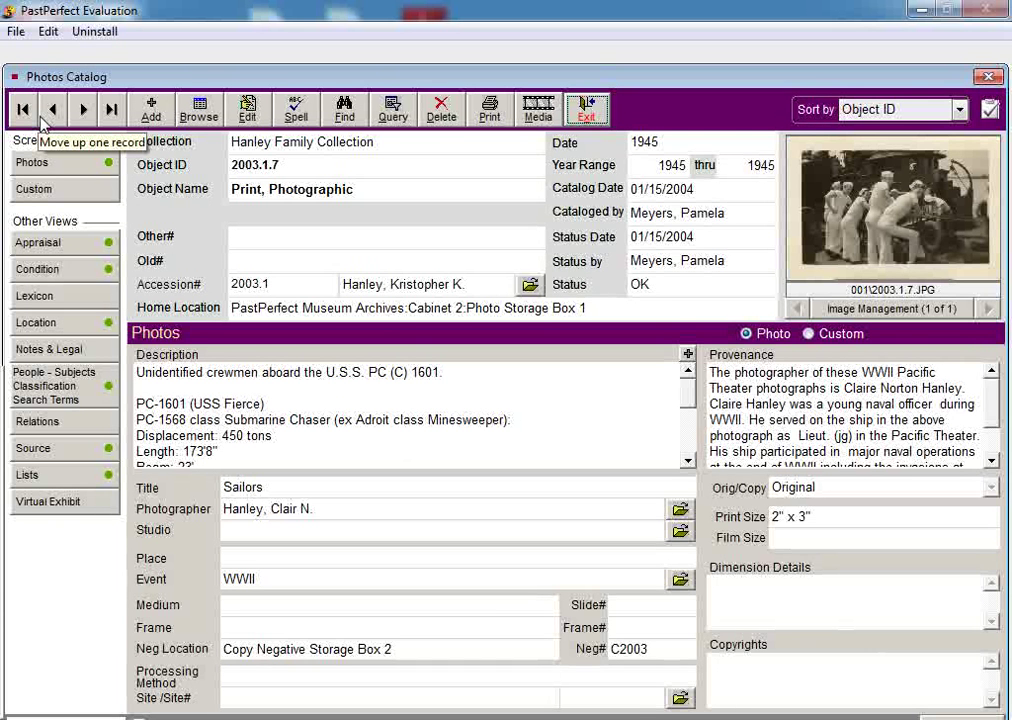
{"action": "left_click", "coordinate": [345, 110]}
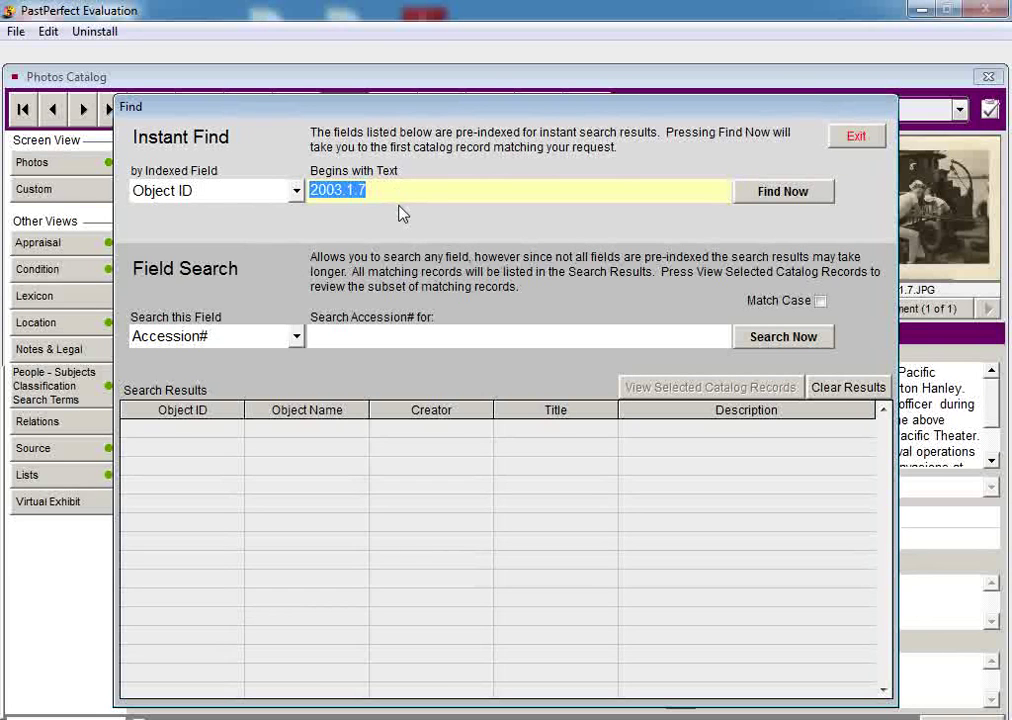
{"action": "type", "text": "2000"}
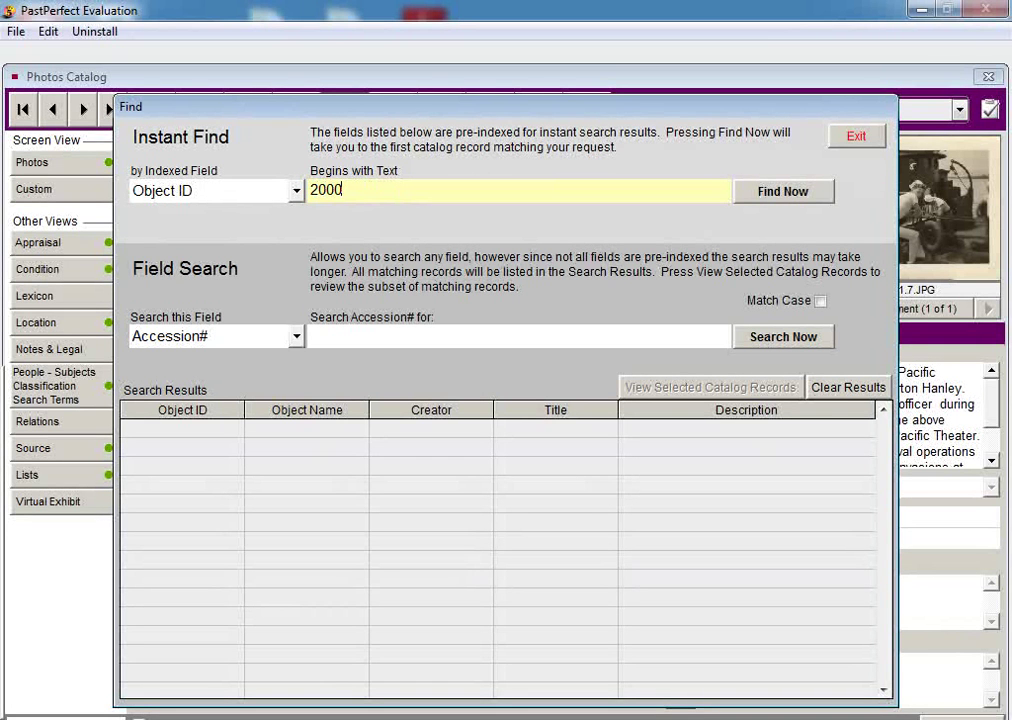
{"action": "type", "text": ".3.5"}
{"action": "key", "text": "Return"}
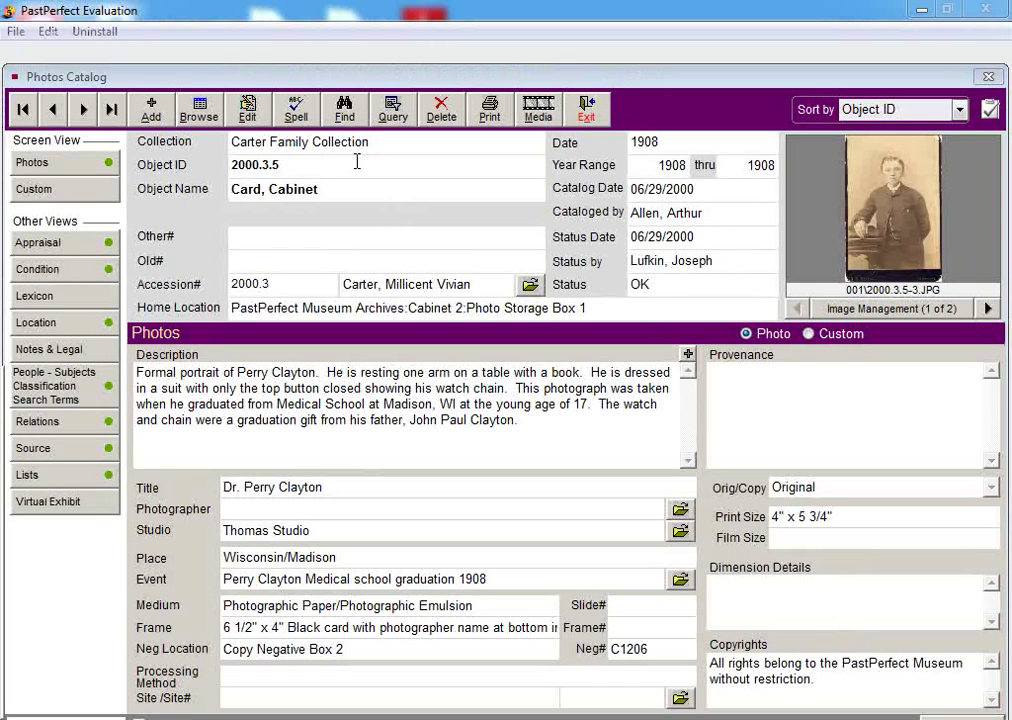
- Edit the photo record's lexicon information and save it with the preferred object name "Photograph, Cabinet" replacing "Card, Cabinet"
{"action": "left_click", "coordinate": [248, 107]}
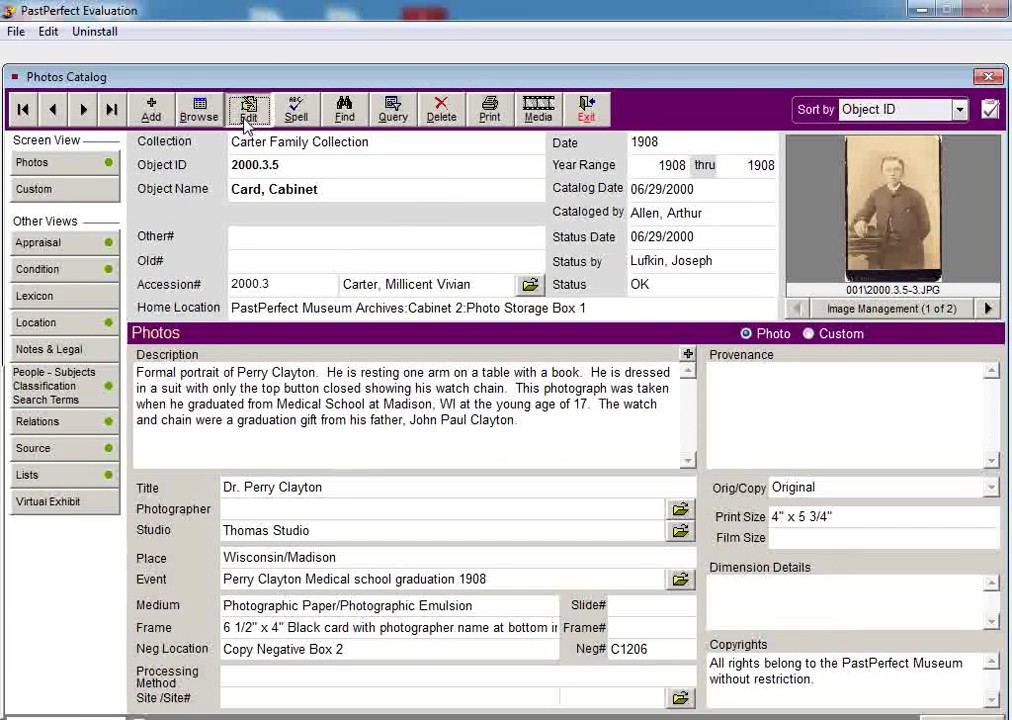
{"action": "left_click", "coordinate": [88, 297]}
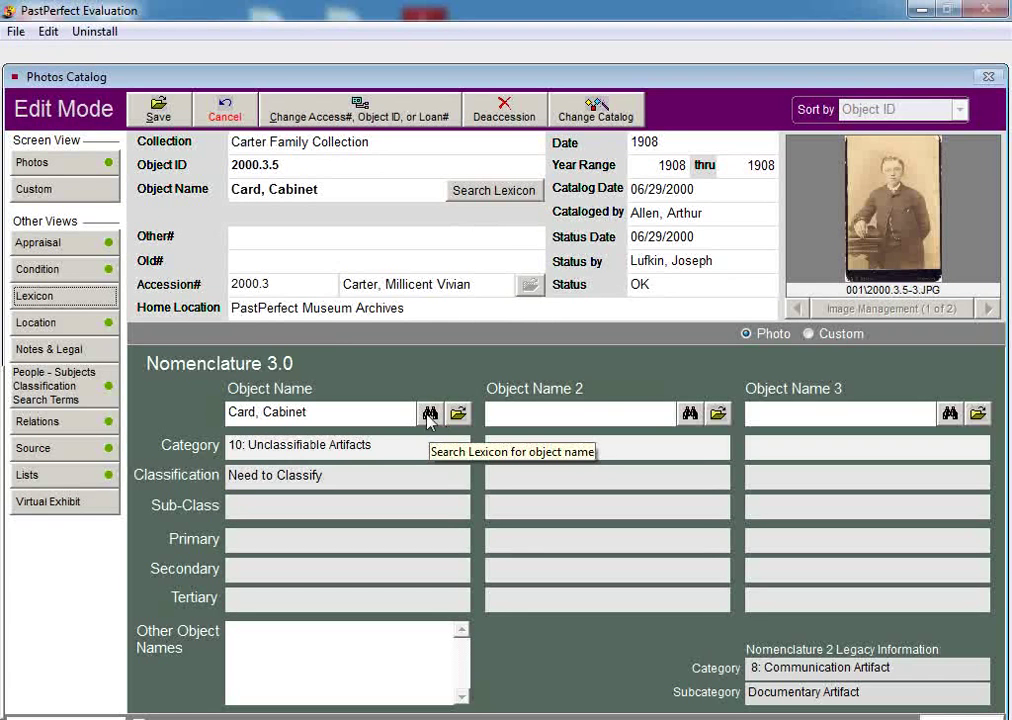
{"action": "left_click", "coordinate": [160, 112]}
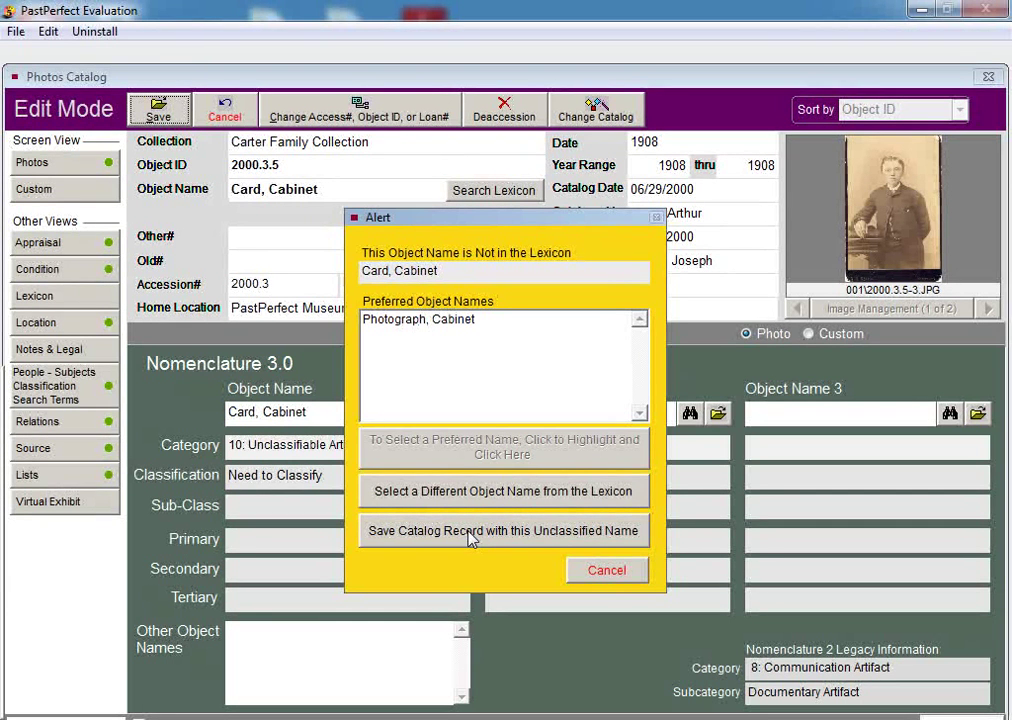
{"action": "left_click", "coordinate": [408, 325]}
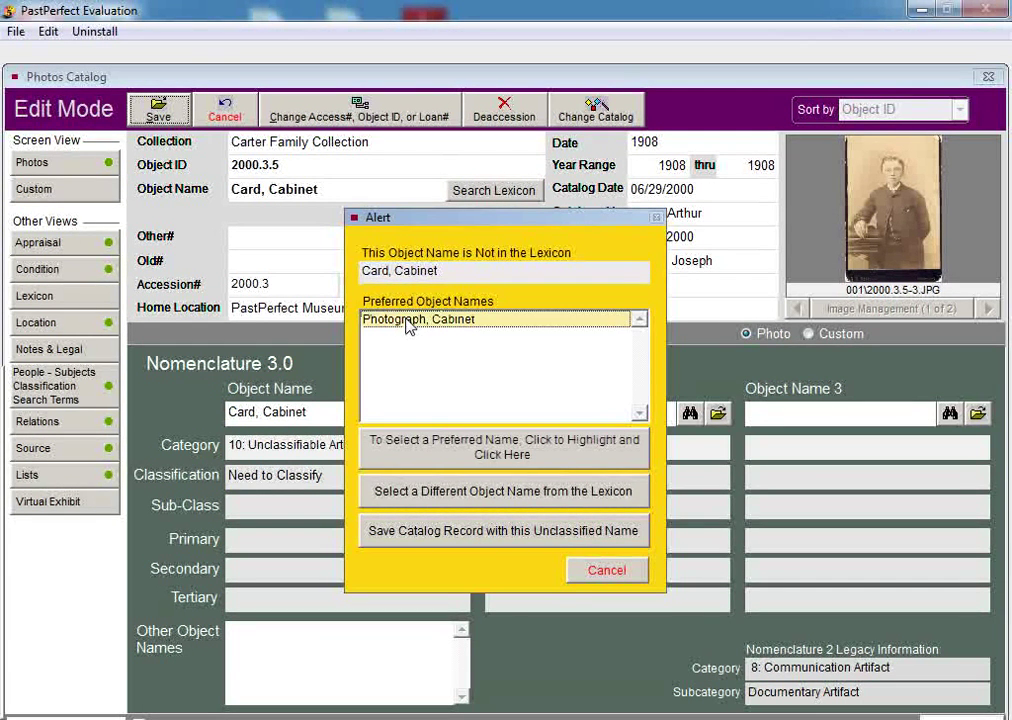
{"action": "left_click", "coordinate": [464, 458]}
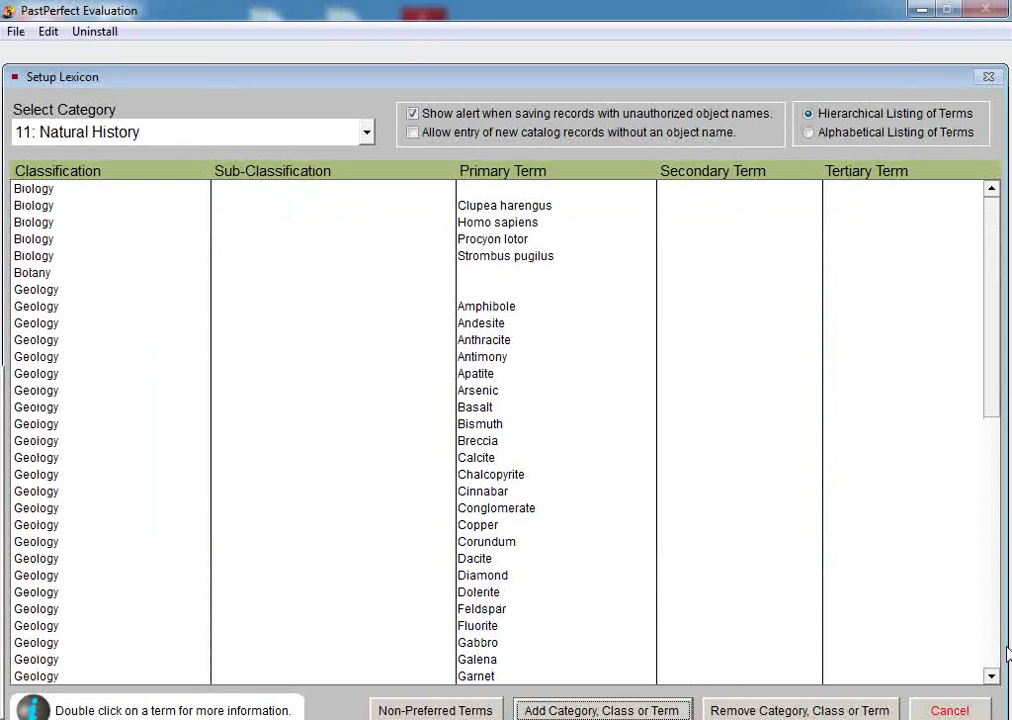
- Close the lexicon setup
{"action": "left_click", "coordinate": [952, 711]}
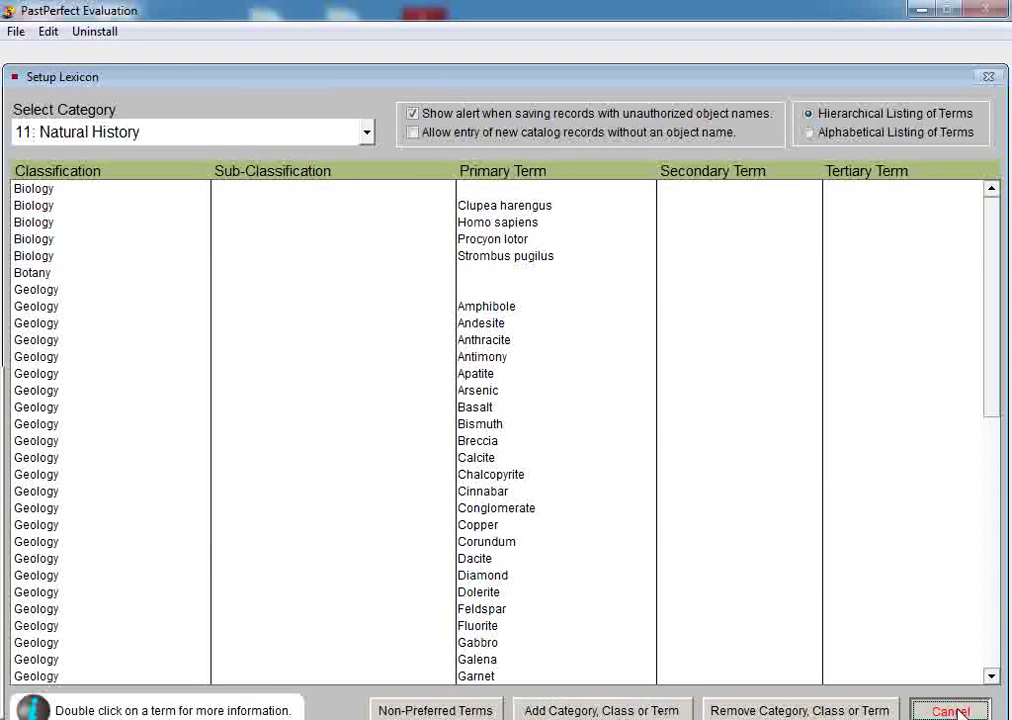